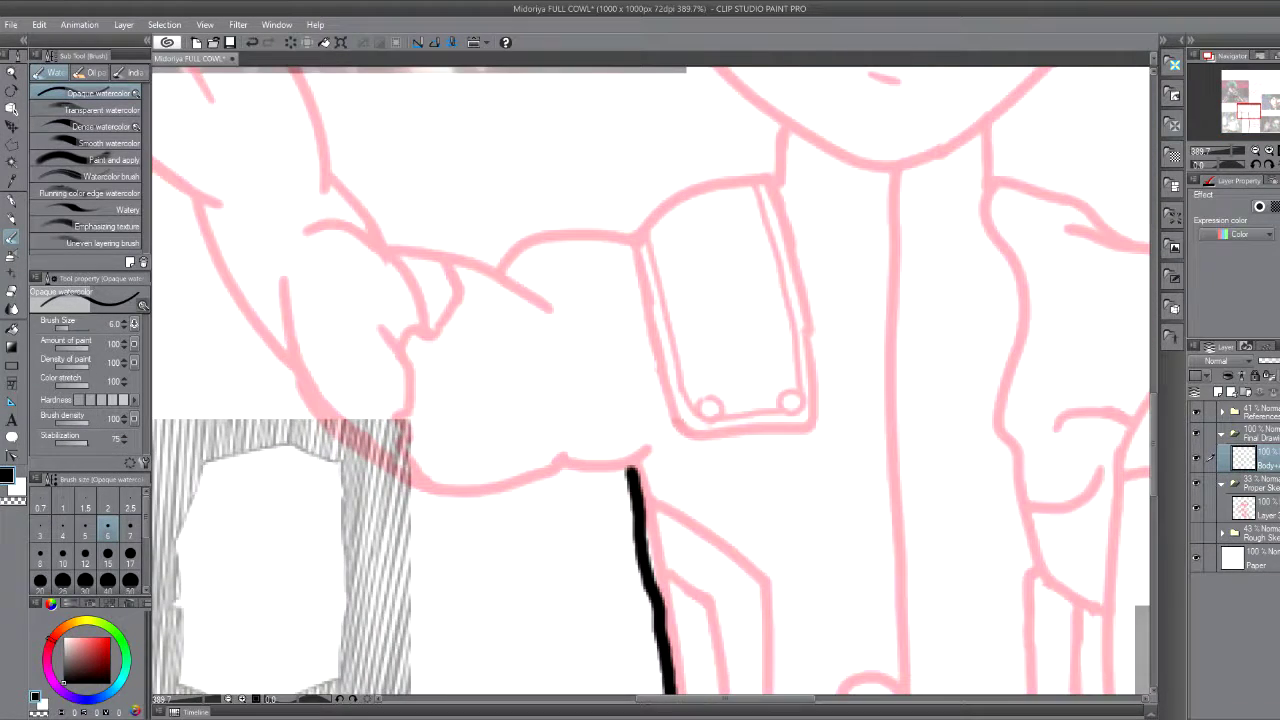
# - Ink the raised arm's outline up toward the fist and the wrist line, undoing a stray blob
pyautogui.moveTo(641, 441)
pyautogui.mouseDown()
pyautogui.moveTo(565, 462)
pyautogui.moveTo(294, 357)
pyautogui.moveTo(286, 277)
pyautogui.mouseUp()
pyautogui.hotkey('ctrl', 'z')
pyautogui.scroll(2, 372, 233)
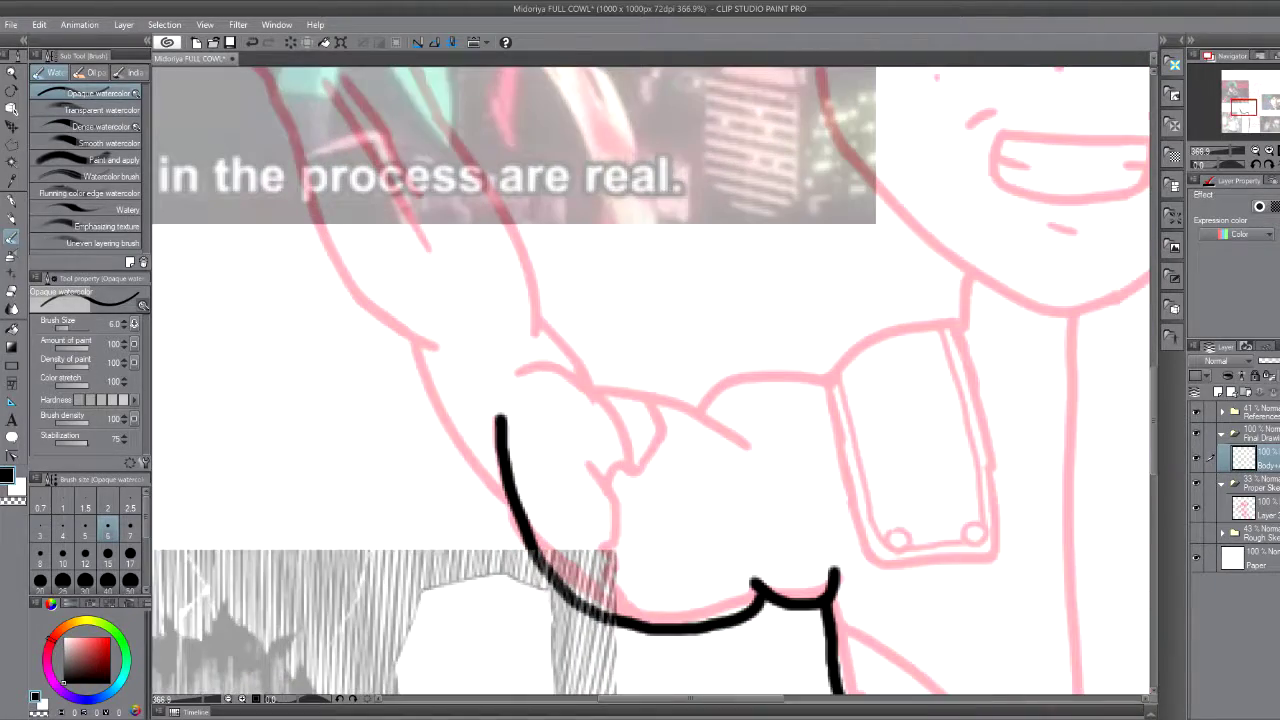
pyautogui.moveTo(500, 418); pyautogui.dragTo(363, 127)
pyautogui.scroll(-3, 557, 347)
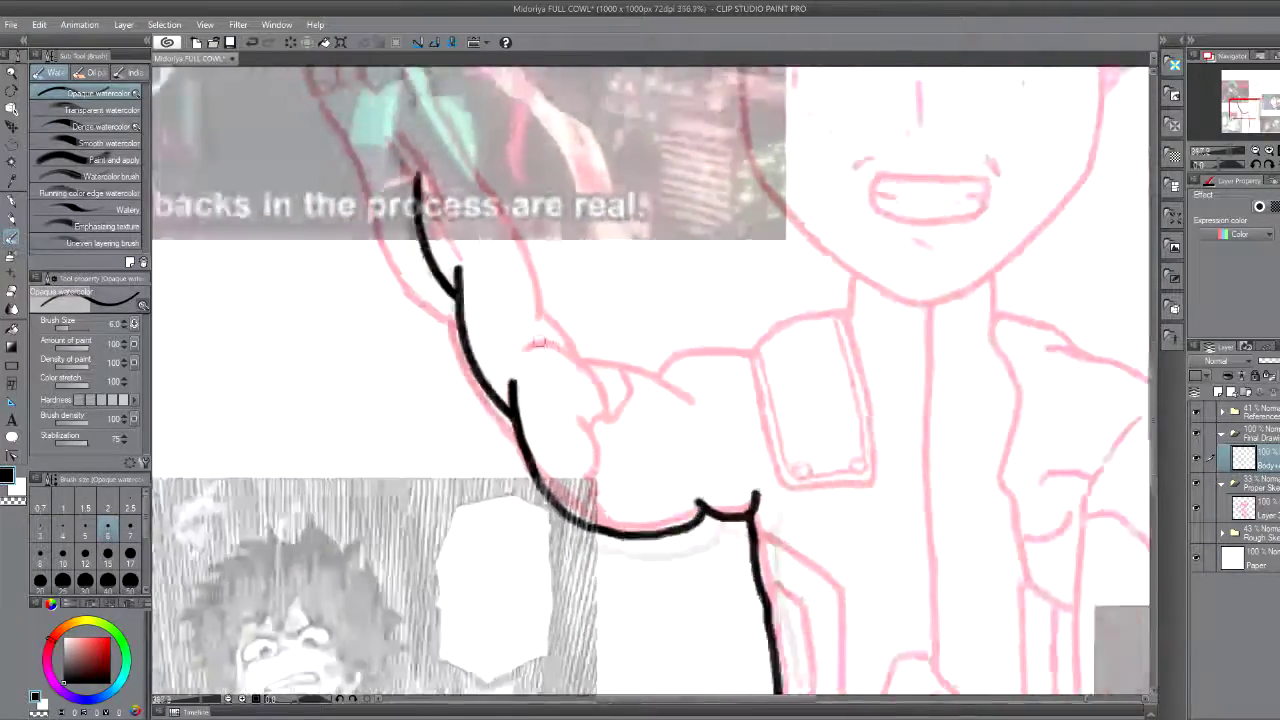
pyautogui.scroll(4, 463, 160)
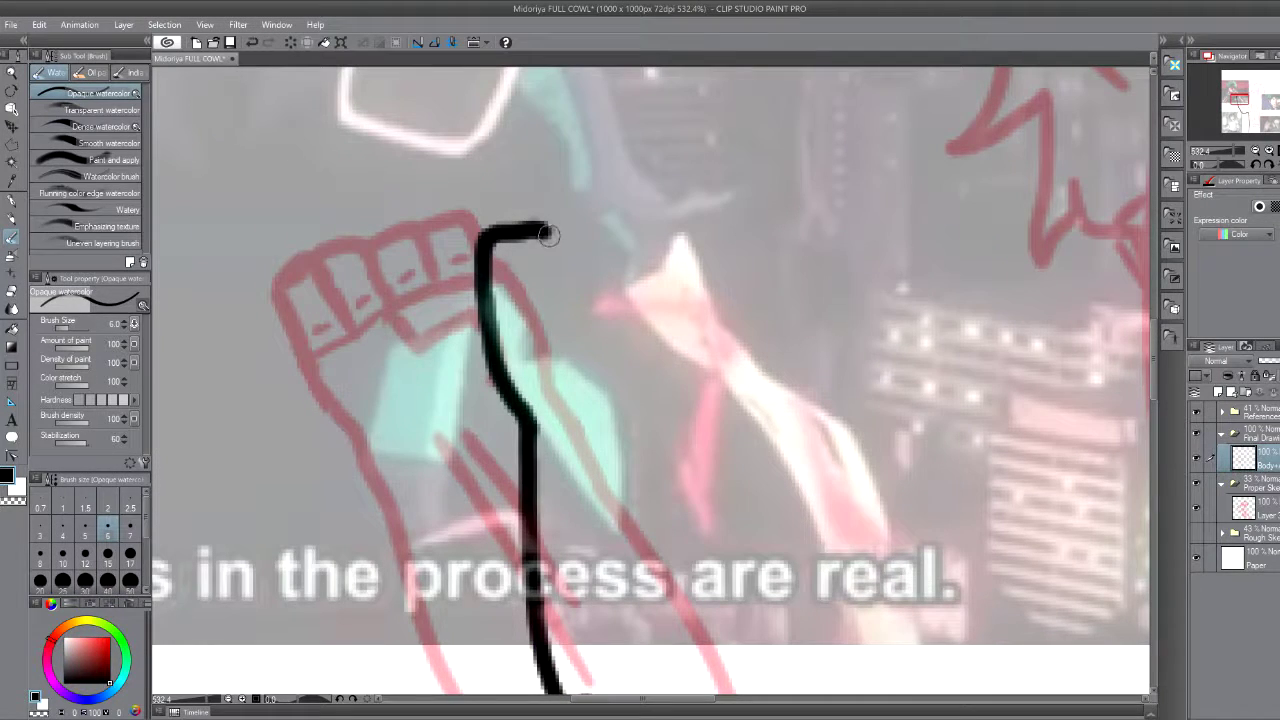
pyautogui.moveTo(549, 244); pyautogui.dragTo(558, 335)
# - Ink the fist's three finger arches, curled thumb and bottom edge, erasing the finger line ends
pyautogui.moveTo(562, 216); pyautogui.dragTo(614, 312)
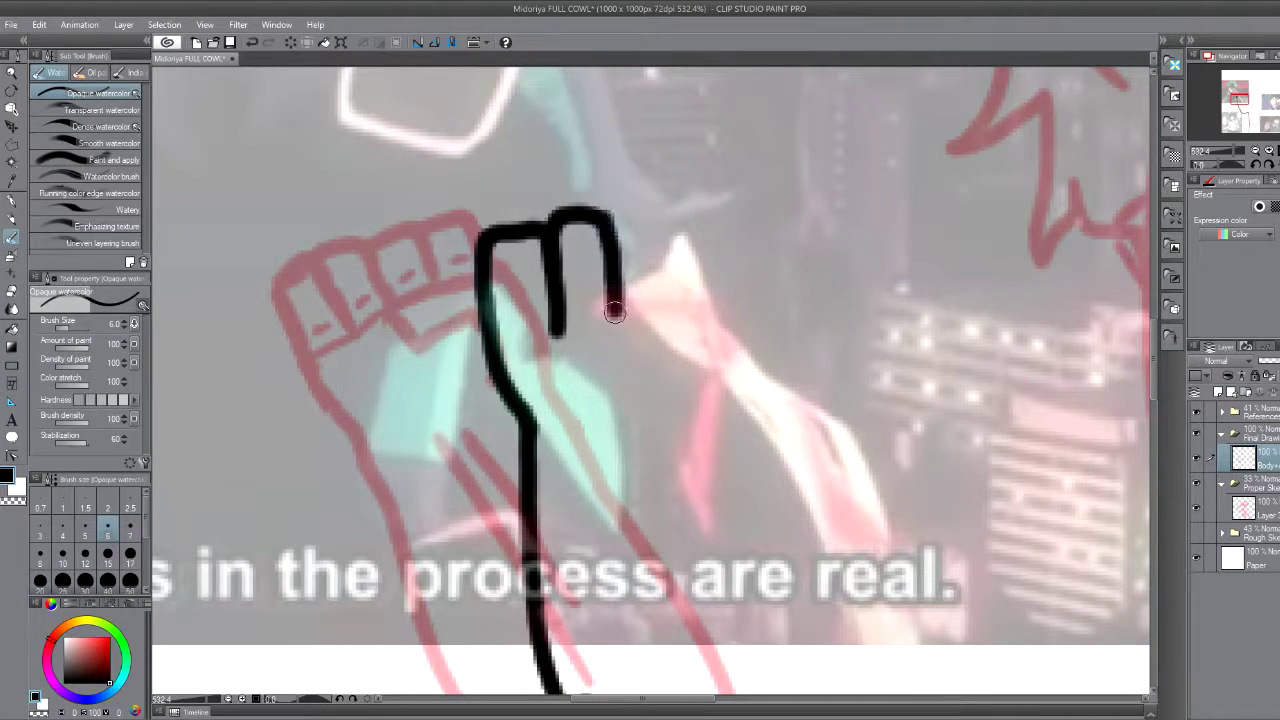
pyautogui.moveTo(609, 224)
pyautogui.mouseDown()
pyautogui.moveTo(675, 325)
pyautogui.moveTo(622, 332)
pyautogui.mouseUp()
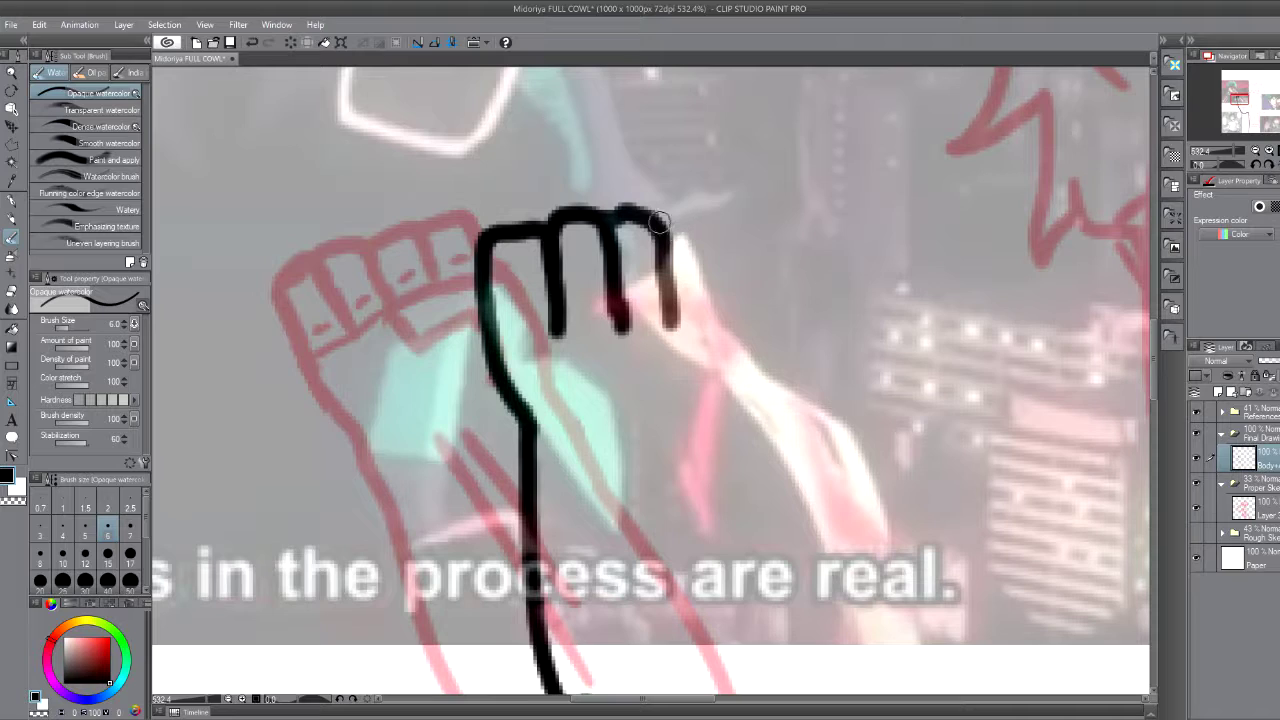
pyautogui.moveTo(659, 221); pyautogui.dragTo(741, 272)
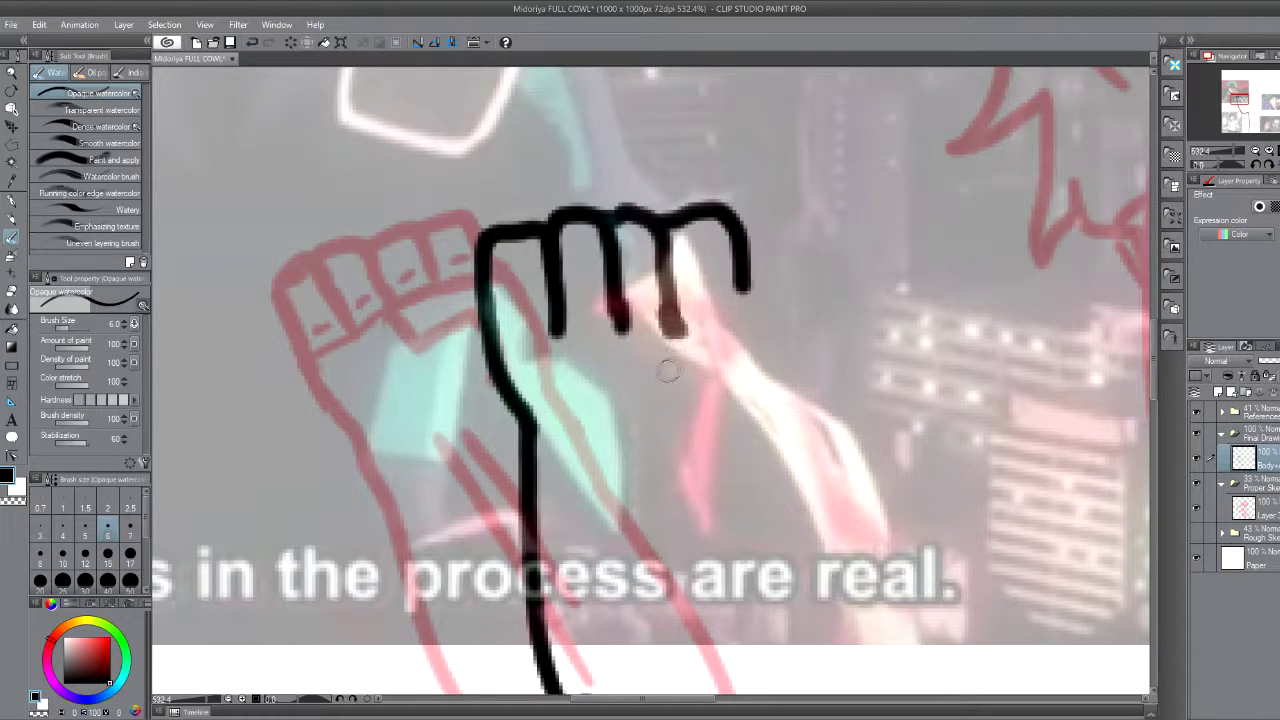
pyautogui.moveTo(670, 320); pyautogui.dragTo(651, 330)
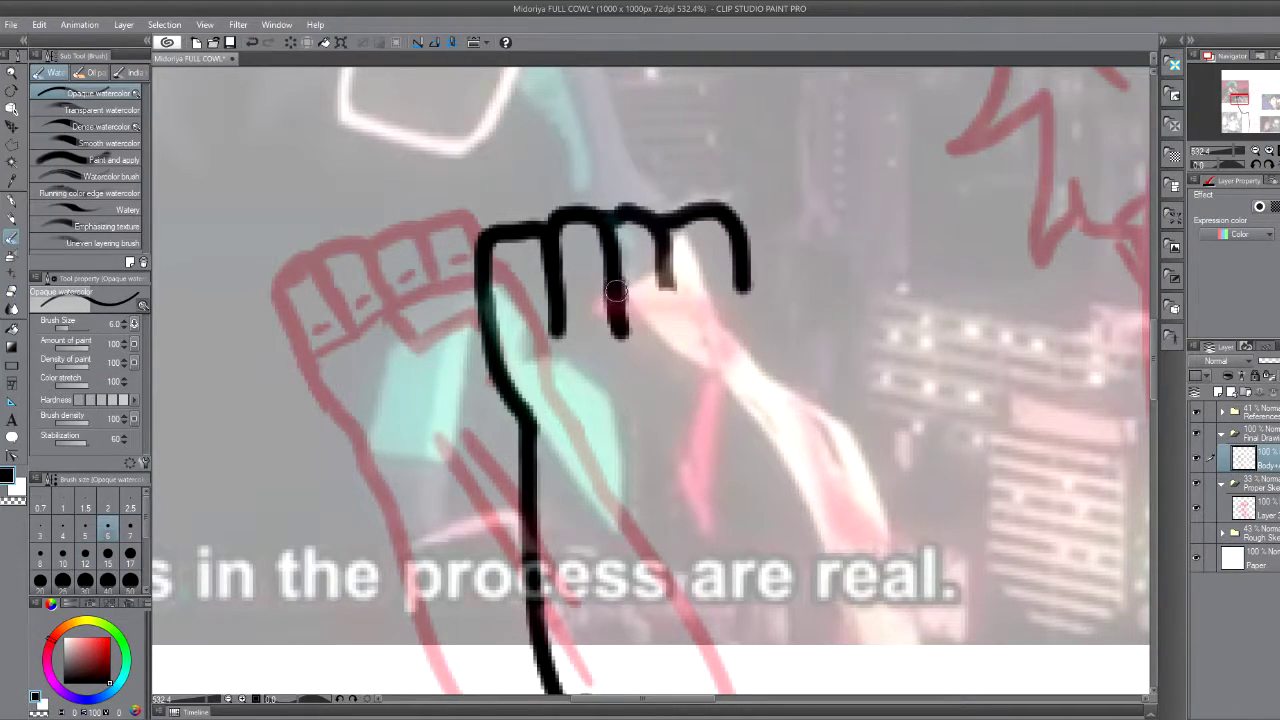
pyautogui.moveTo(616, 290)
pyautogui.mouseDown()
pyautogui.moveTo(750, 287)
pyautogui.moveTo(776, 356)
pyautogui.mouseUp()
pyautogui.press('e')
pyautogui.press('b')
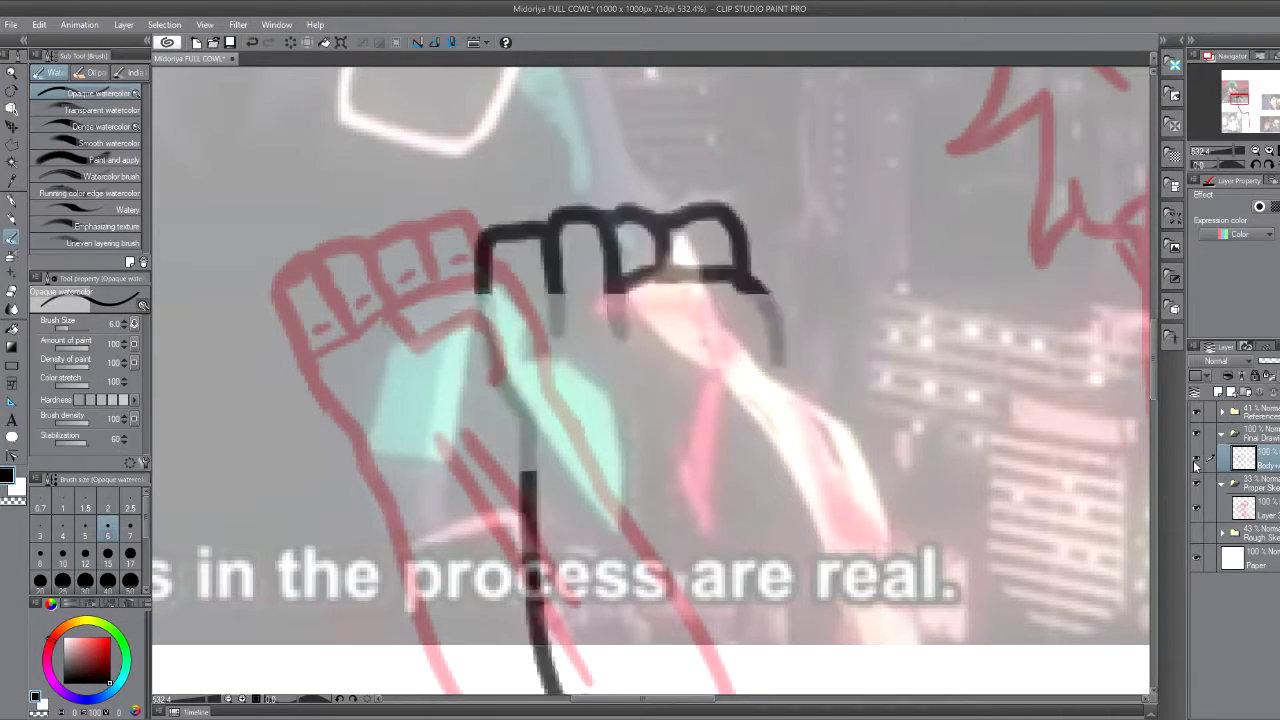
pyautogui.moveTo(616, 292); pyautogui.dragTo(706, 355)
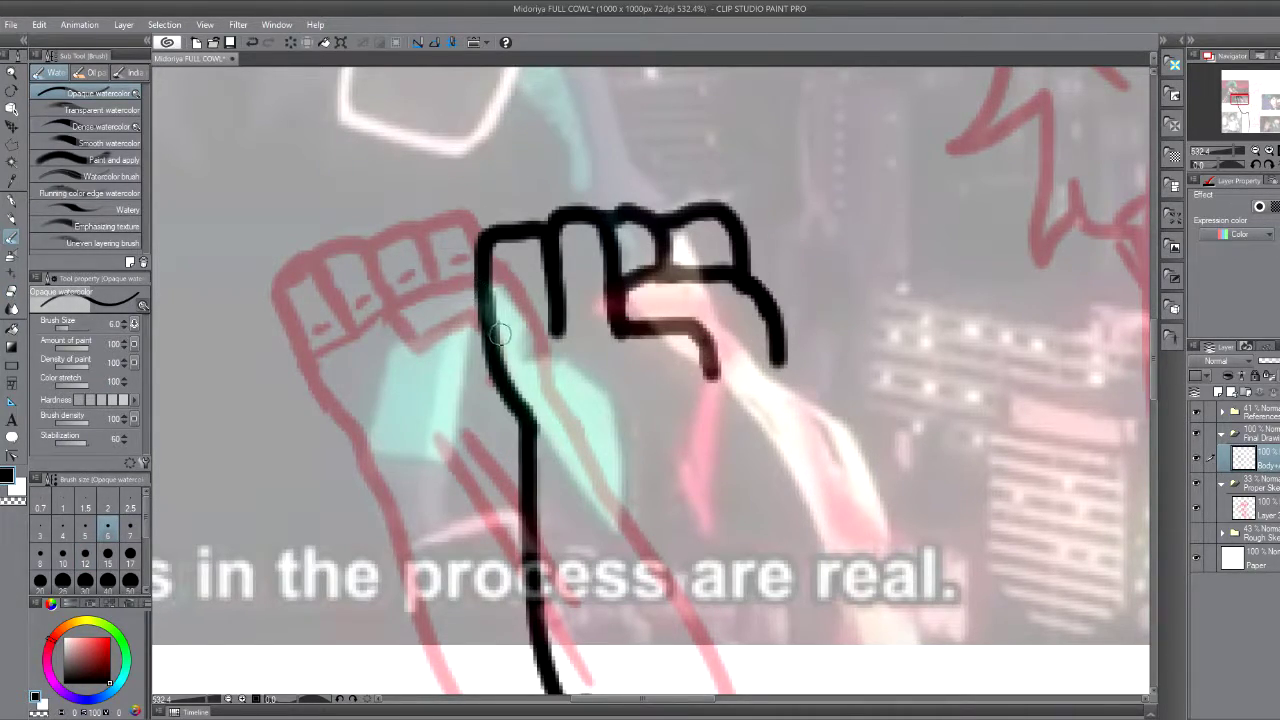
pyautogui.moveTo(552, 333); pyautogui.dragTo(497, 347)
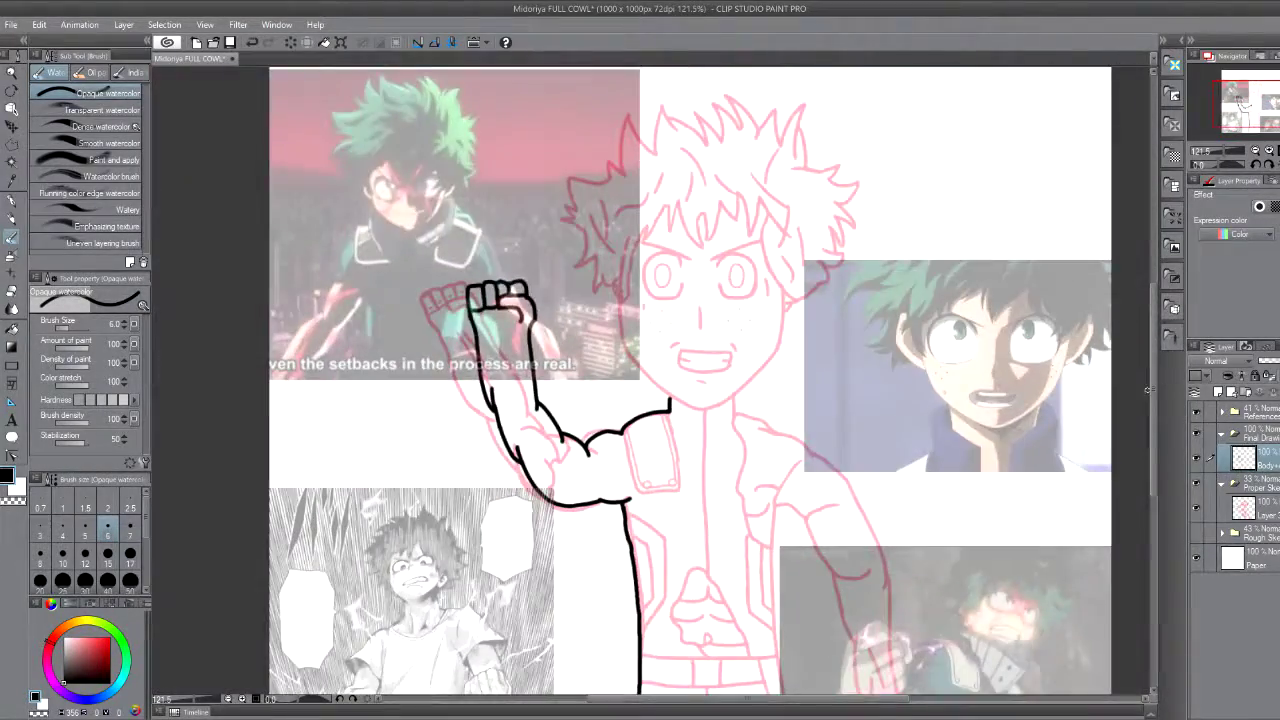
# - Ink the right edge of the torso and the outer edge of the lowered arm
pyautogui.moveTo(1147, 390); pyautogui.dragTo(1155, 440)
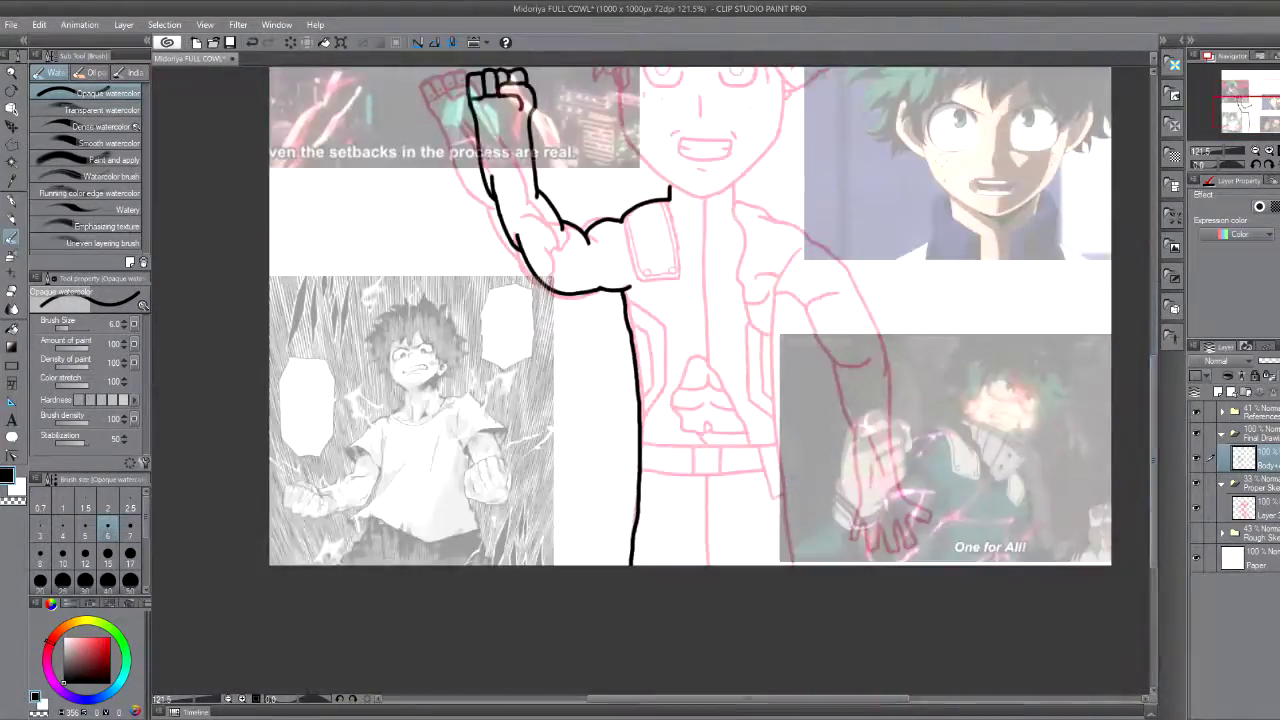
pyautogui.scroll(3, 860, 503)
pyautogui.moveTo(758, 555); pyautogui.dragTo(733, 272)
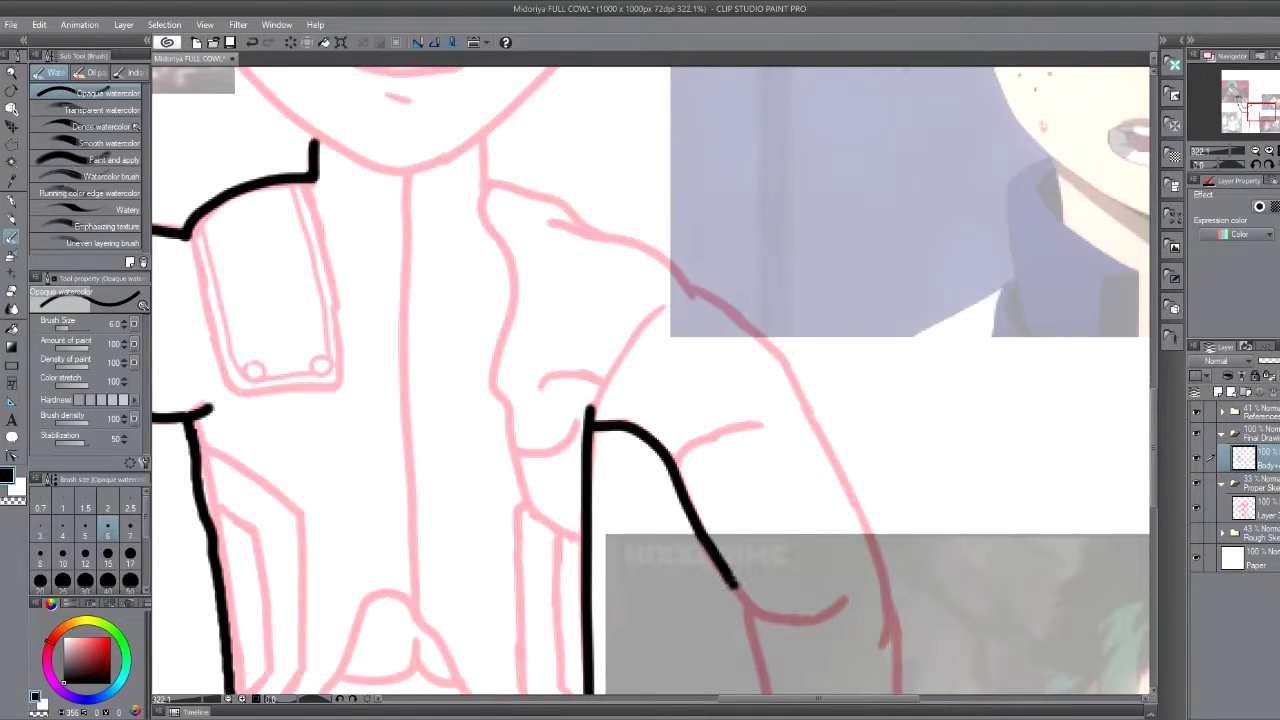
pyautogui.moveTo(1156, 394); pyautogui.dragTo(1156, 470)
pyautogui.moveTo(753, 215); pyautogui.dragTo(818, 598)
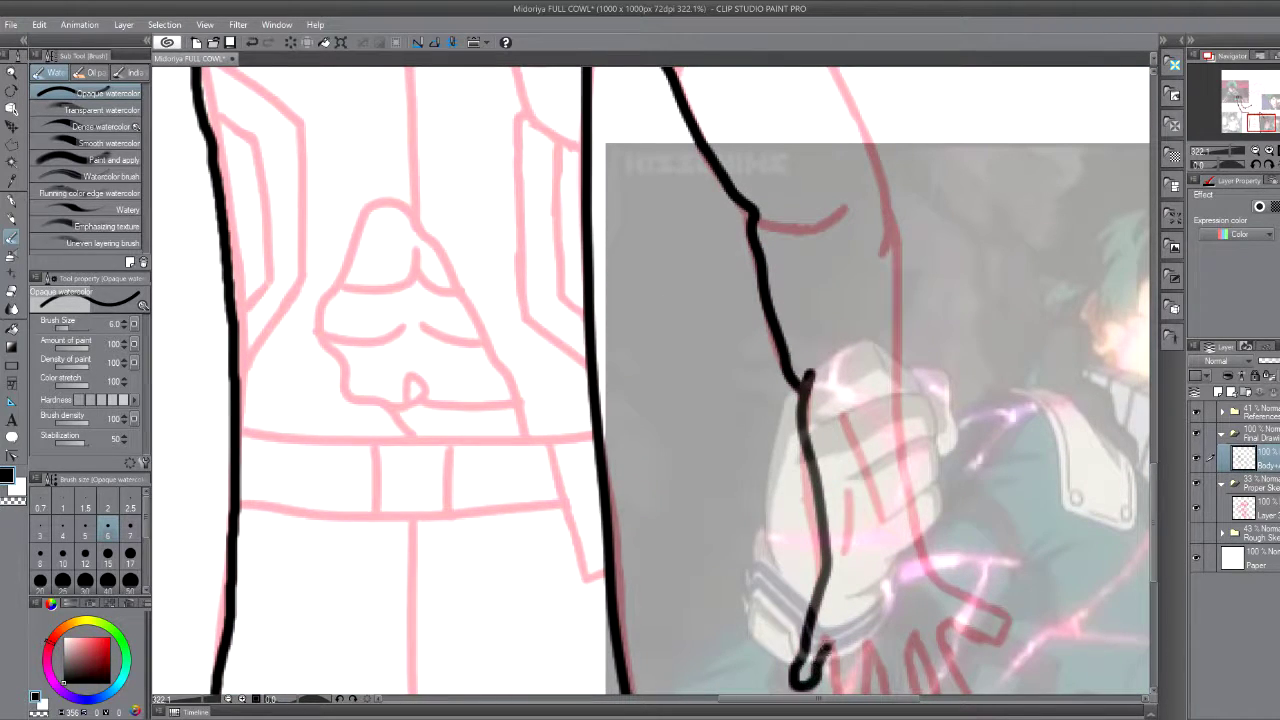
# - Draw the lowered hand's fingers and ink the arm's right edge upward
pyautogui.scroll(2, 811, 512)
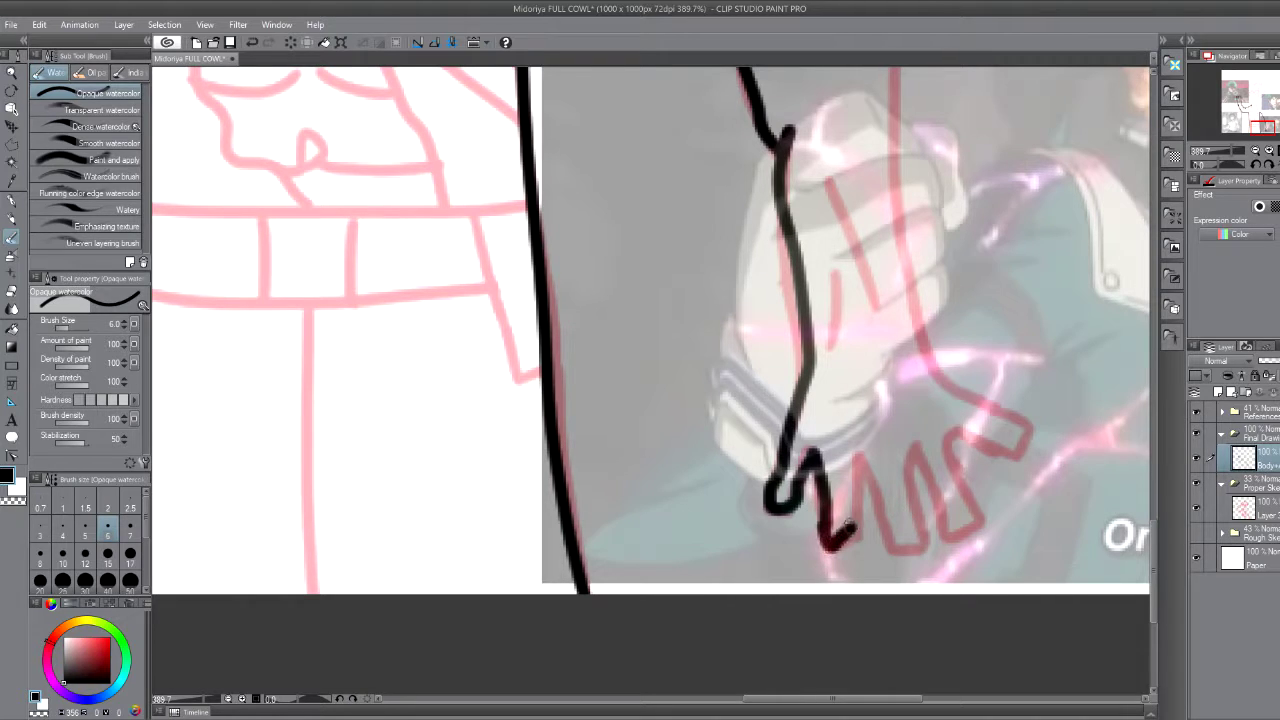
pyautogui.moveTo(846, 526)
pyautogui.mouseDown()
pyautogui.moveTo(886, 508)
pyautogui.moveTo(949, 528)
pyautogui.mouseUp()
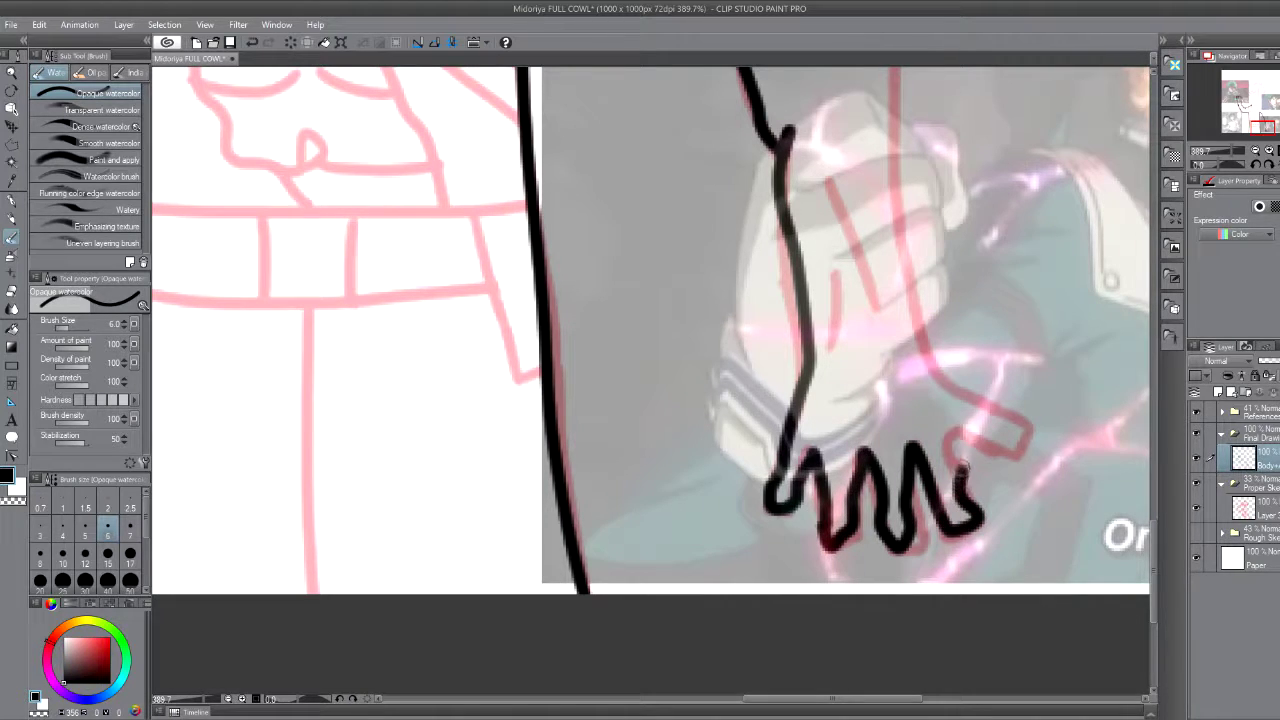
pyautogui.moveTo(1004, 447)
pyautogui.mouseDown()
pyautogui.moveTo(930, 360)
pyautogui.moveTo(885, 70)
pyautogui.mouseUp()
pyautogui.scroll(-3, 885, 70)
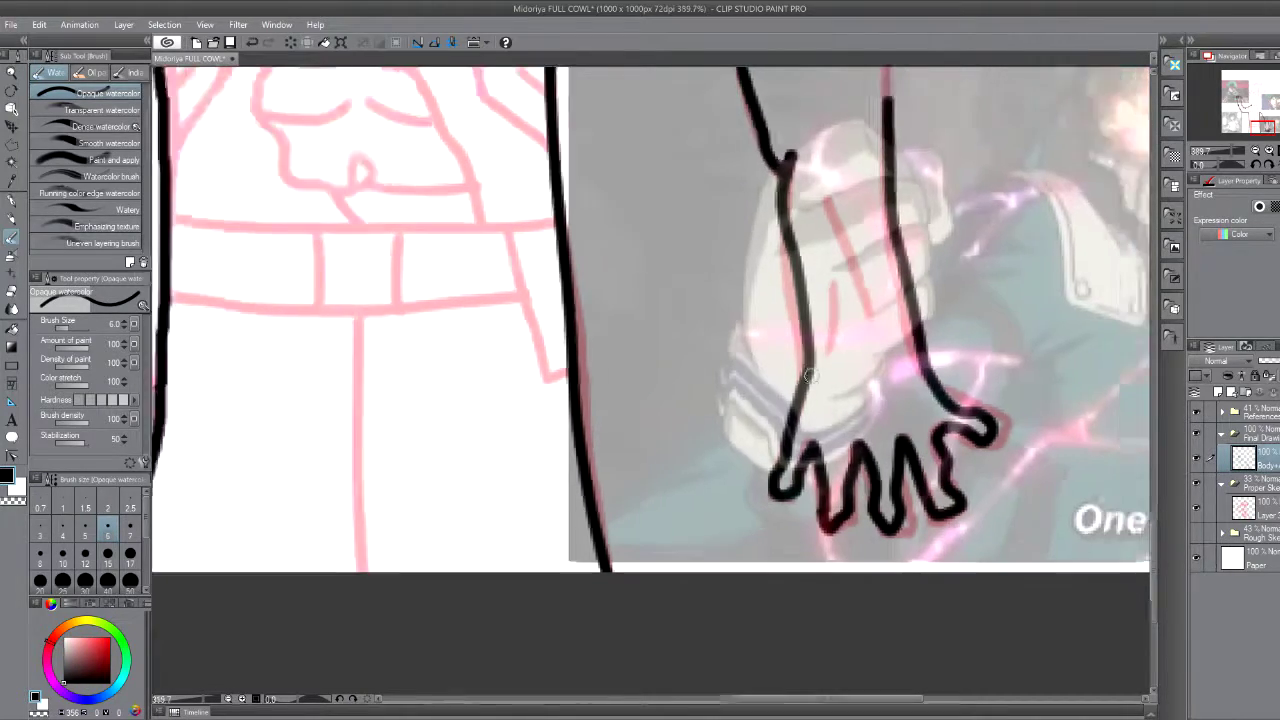
pyautogui.scroll(-3, 885, 70)
pyautogui.scroll(3, 866, 456)
pyautogui.scroll(1, 866, 456)
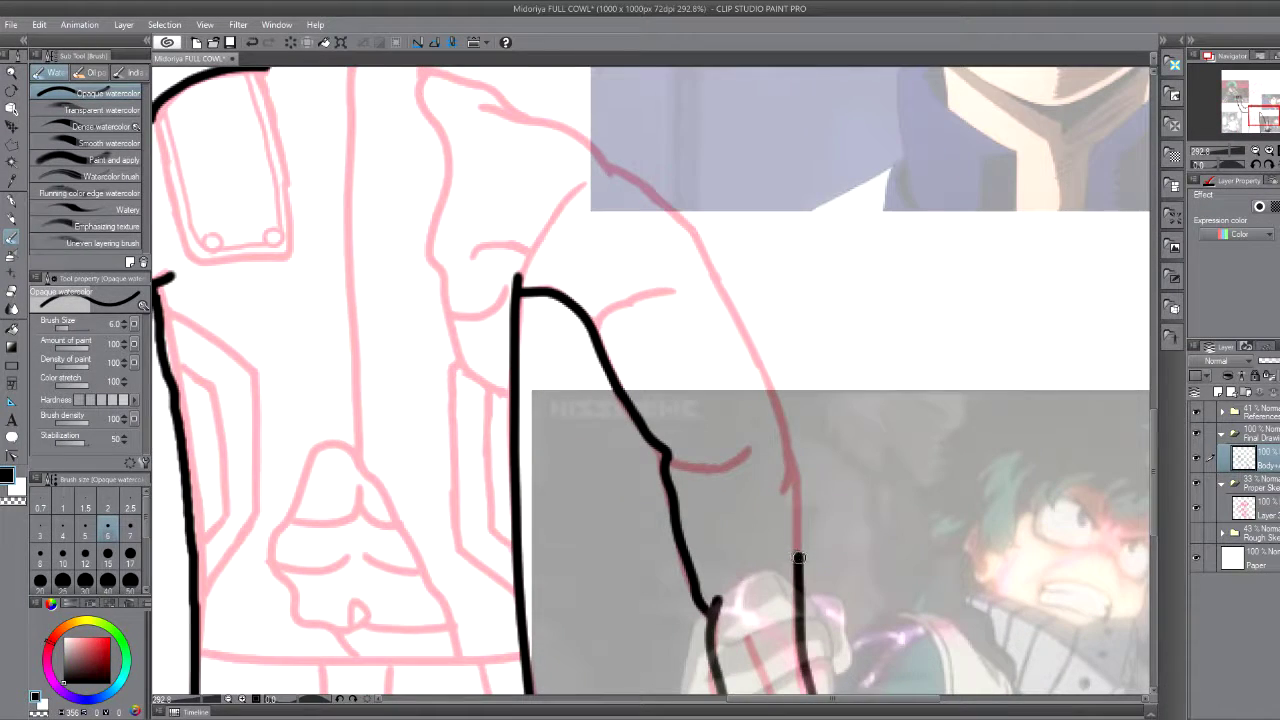
pyautogui.moveTo(799, 557)
pyautogui.mouseDown()
pyautogui.moveTo(748, 352)
pyautogui.moveTo(665, 215)
pyautogui.mouseUp()
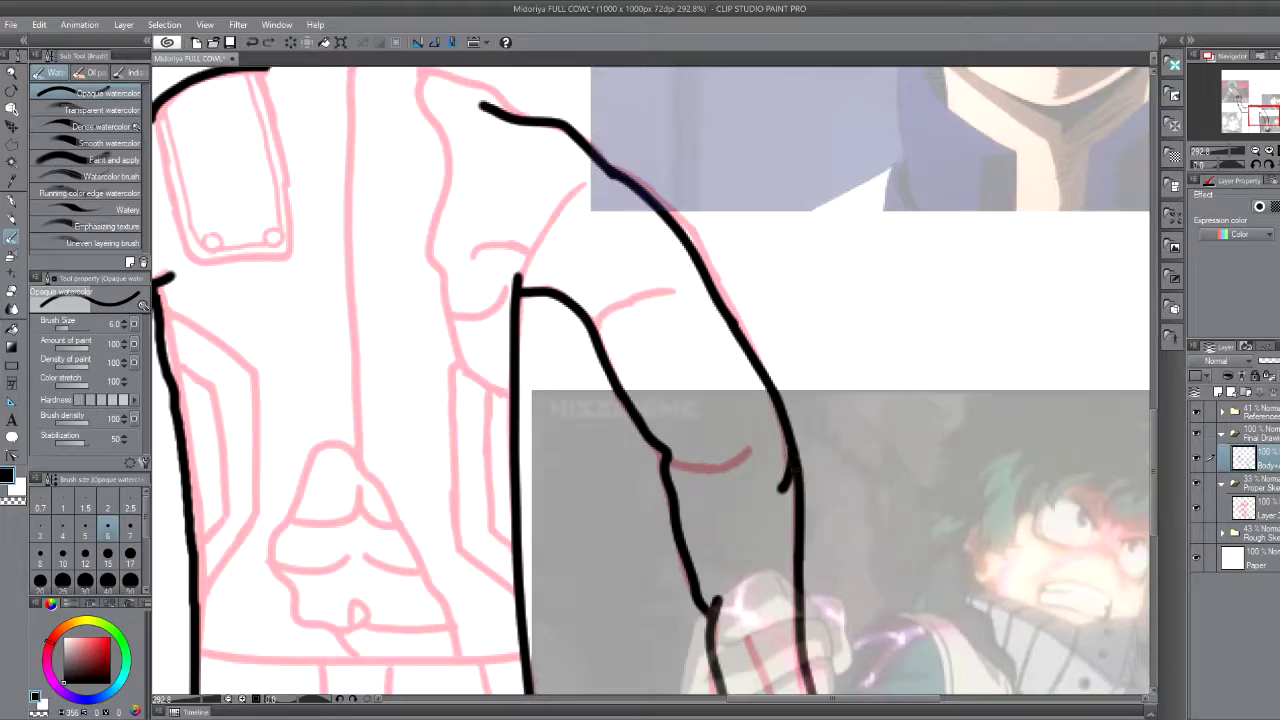
# - Connect the neck to the shoulder line and ink the arm crease and lower arm curve
pyautogui.scroll(-3, 802, 468)
pyautogui.scroll(2, 487, 425)
pyautogui.scroll(3, 487, 425)
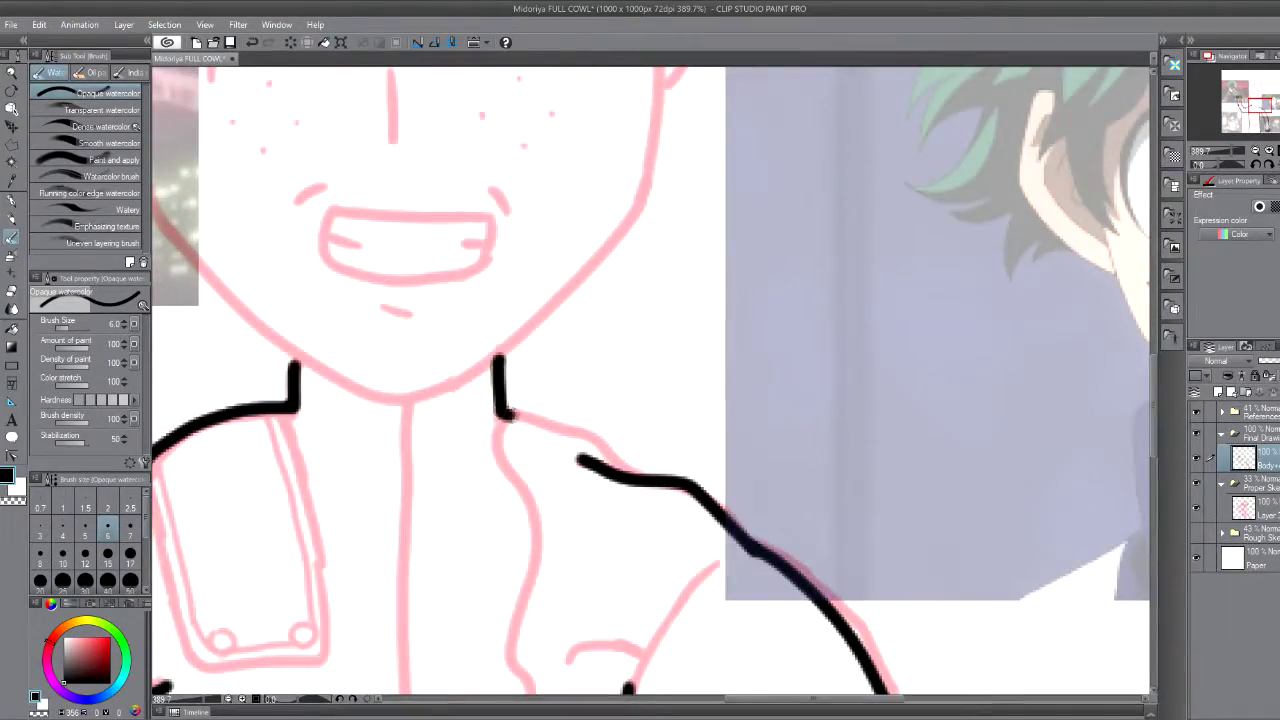
pyautogui.moveTo(505, 416); pyautogui.dragTo(585, 462)
pyautogui.scroll(-2, 871, 500)
pyautogui.scroll(-3, 871, 500)
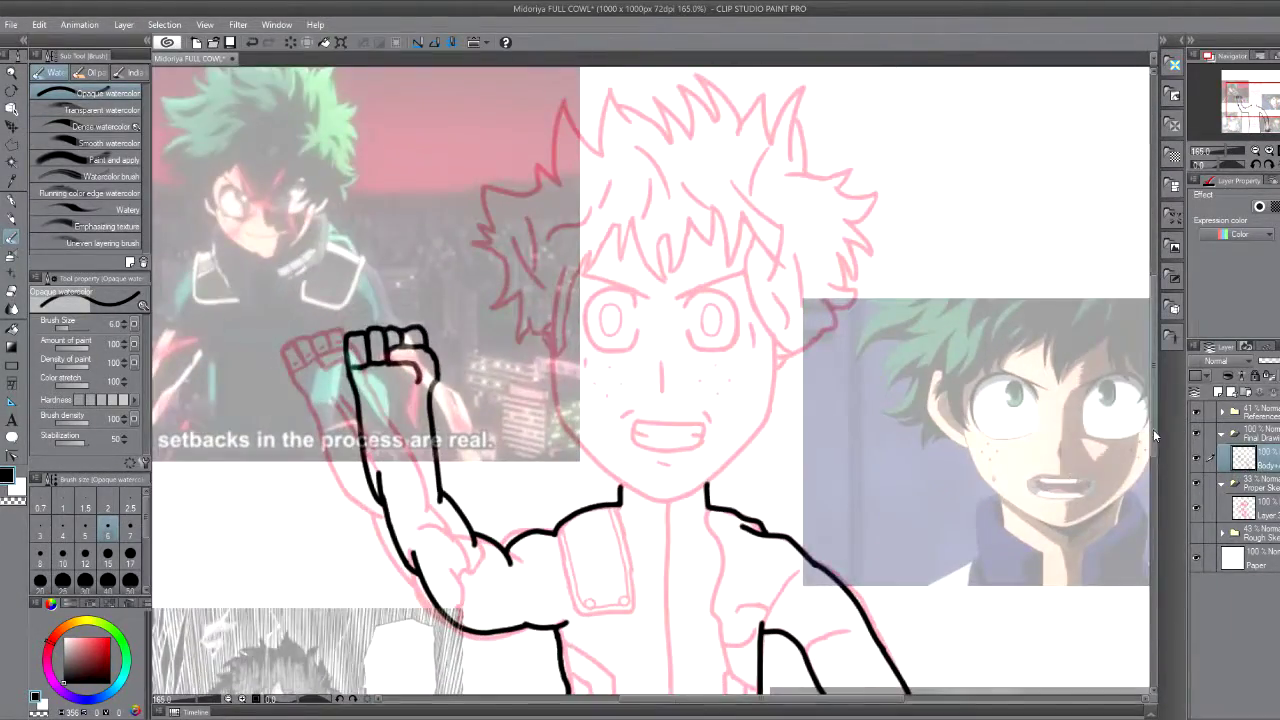
pyautogui.scroll(2, 780, 420)
pyautogui.scroll(2, 780, 420)
pyautogui.scroll(1, 780, 420)
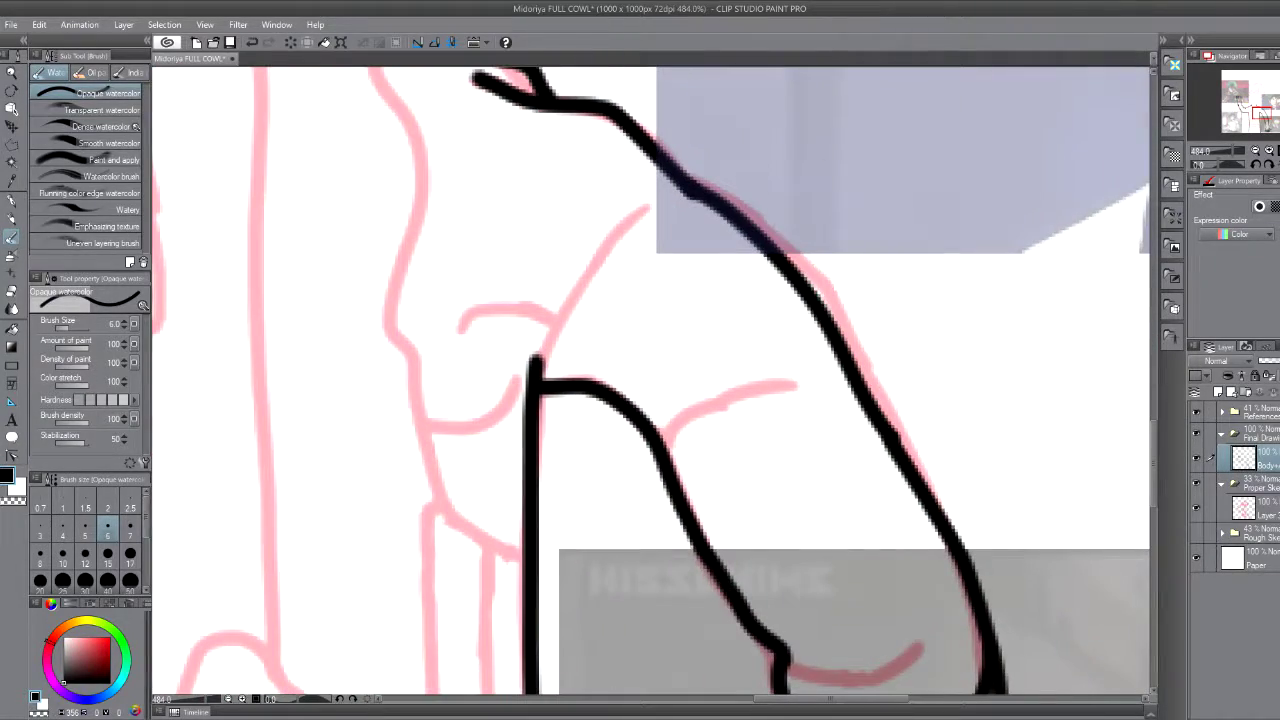
pyautogui.moveTo(660, 452); pyautogui.dragTo(810, 390)
pyautogui.moveTo(785, 655); pyautogui.dragTo(950, 642)
# - Ink the long diagonal shoulder line, the curved shoulder muscle and the right eye outline
pyautogui.scroll(-1, 1065, 510)
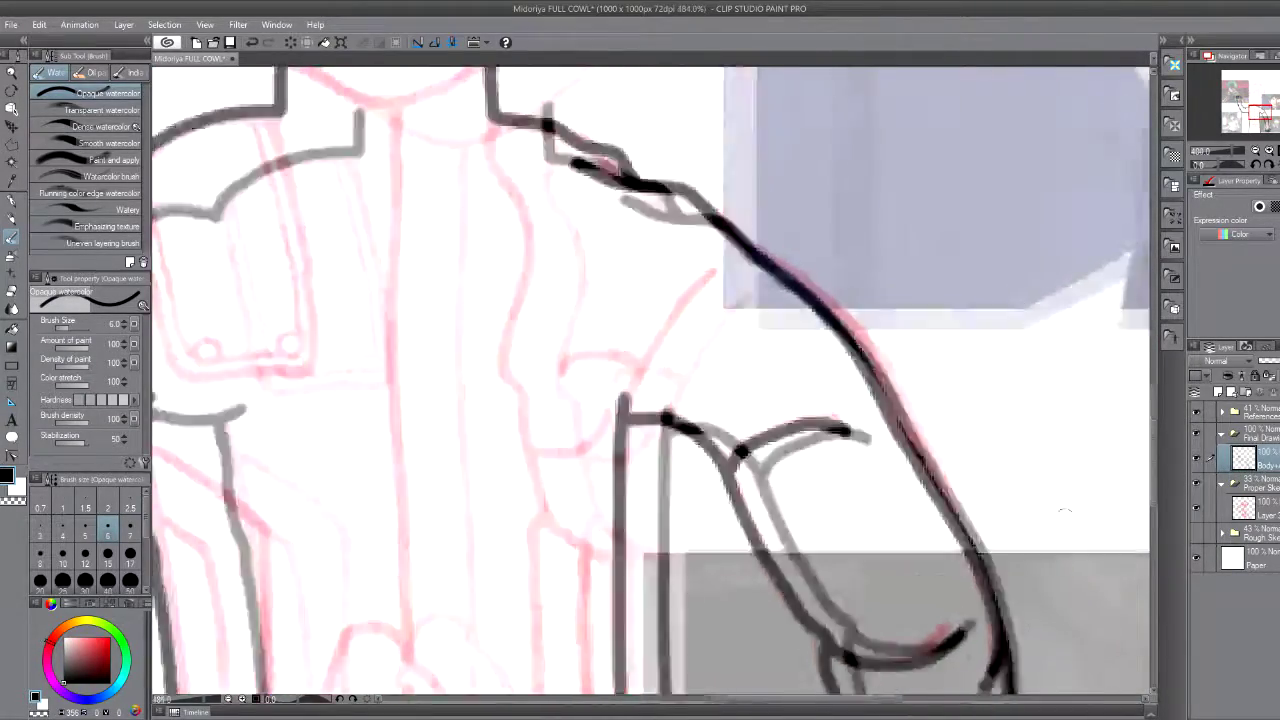
pyautogui.scroll(3, 1065, 510)
pyautogui.moveTo(680, 535); pyautogui.dragTo(875, 288)
pyautogui.moveTo(548, 466); pyautogui.dragTo(700, 452)
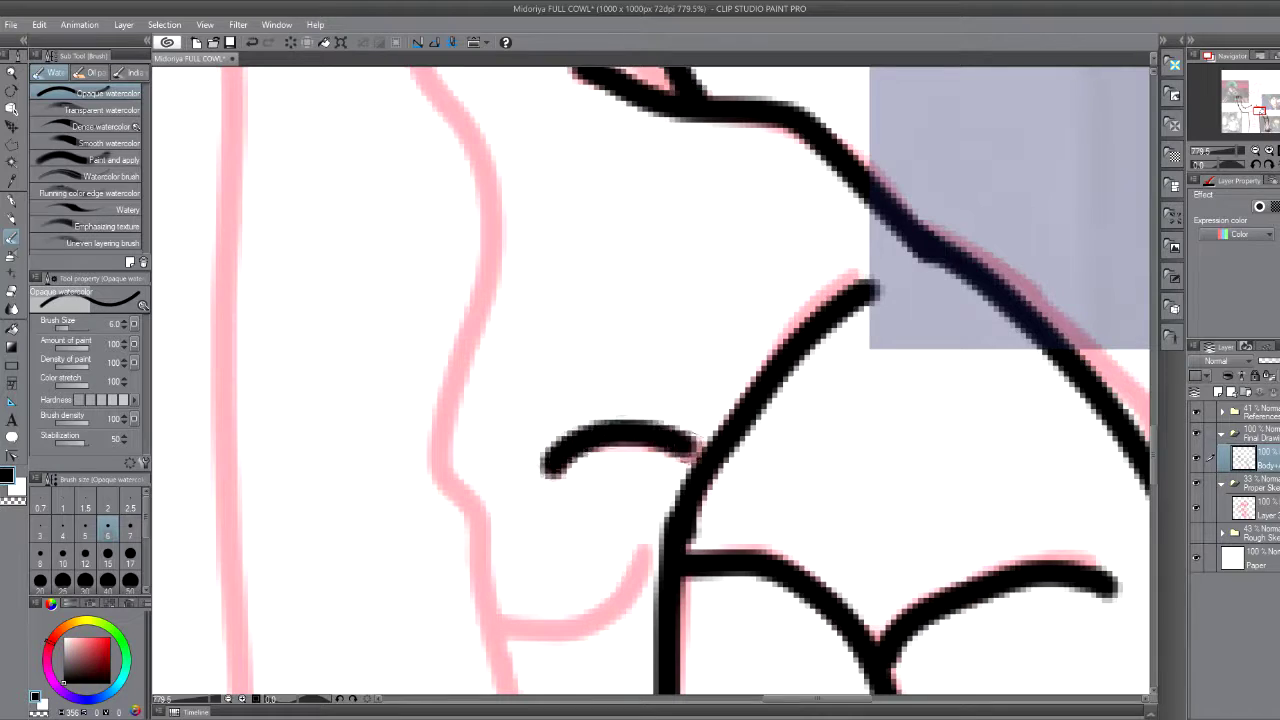
pyautogui.moveTo(645, 376)
pyautogui.mouseDown()
pyautogui.moveTo(690, 555)
pyautogui.moveTo(557, 495)
pyautogui.mouseUp()
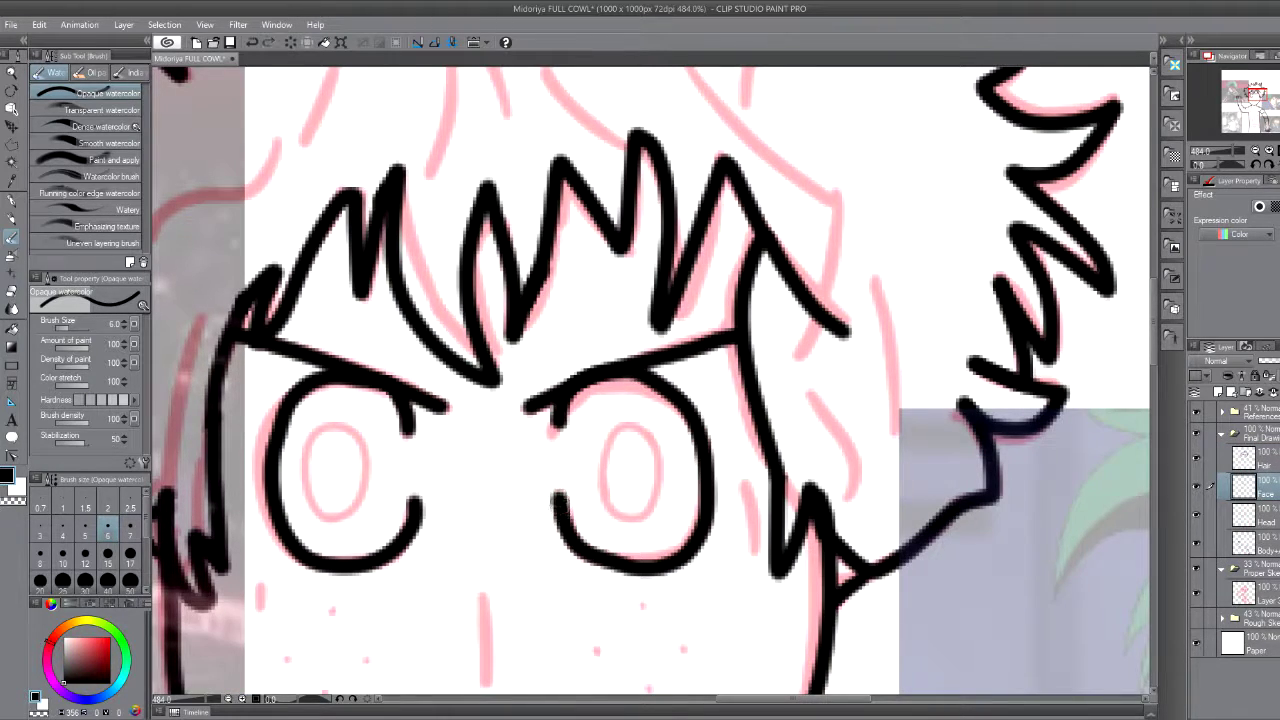
# - Ink an oval pupil in the left eye after adjusting brush thickness and redoing attempts
pyautogui.moveTo(360, 418); pyautogui.dragTo(340, 525)
pyautogui.hotkey('ctrl', 'z')
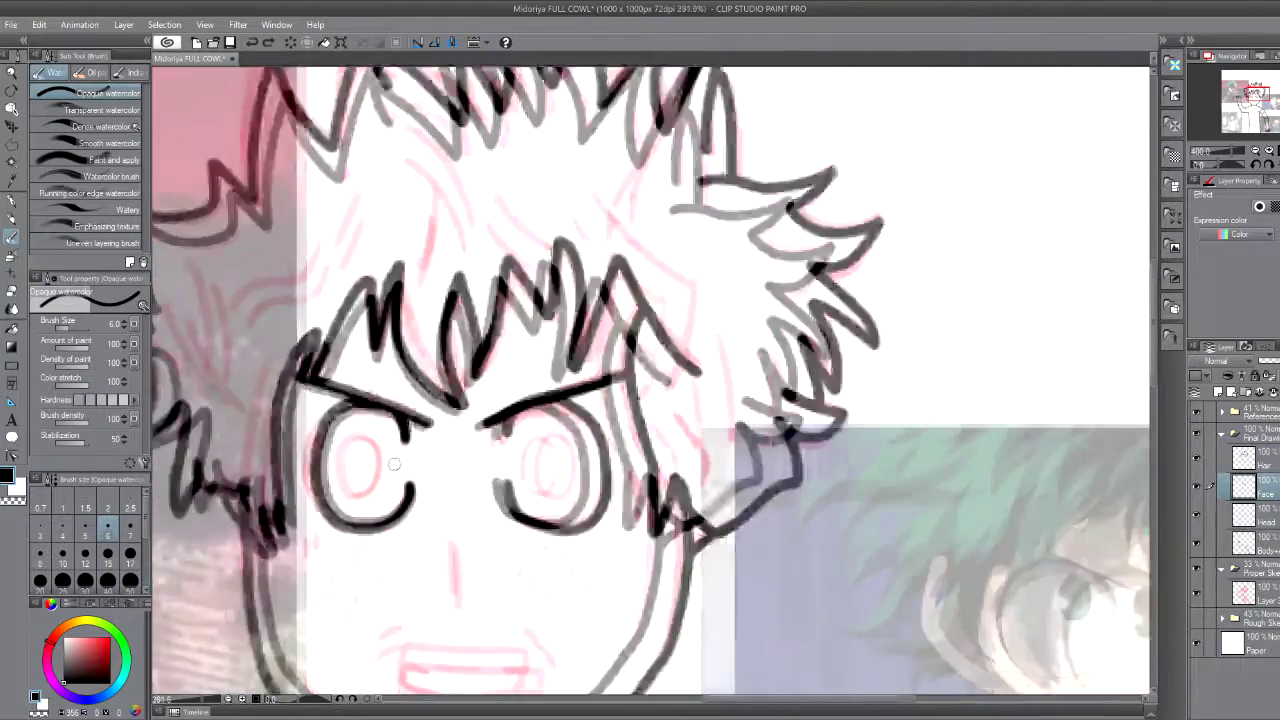
pyautogui.scroll(-2, 470, 420)
pyautogui.click(40, 528)
pyautogui.scroll(1, 650, 380)
pyautogui.scroll(2, 650, 380)
pyautogui.moveTo(395, 372)
pyautogui.mouseDown()
pyautogui.moveTo(368, 515)
pyautogui.moveTo(428, 472)
pyautogui.mouseUp()
pyautogui.hotkey('ctrl', 'z')
pyautogui.hotkey('ctrl', 'z')
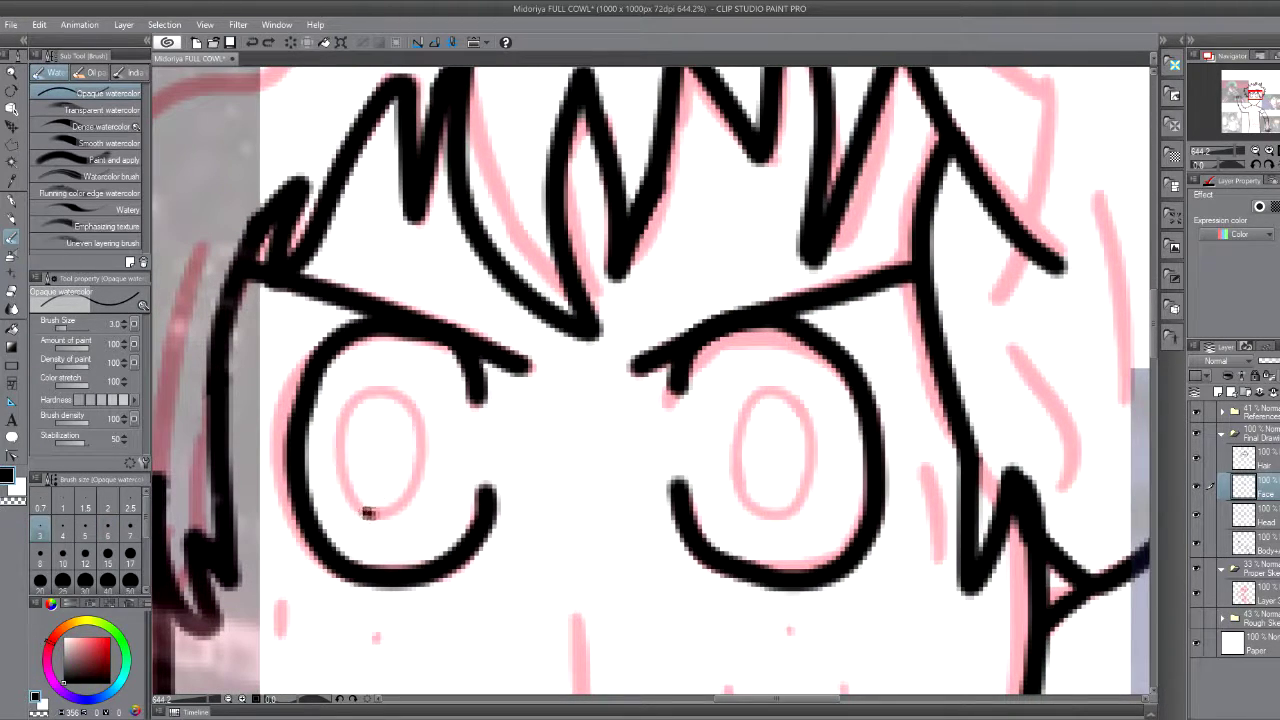
pyautogui.hotkey('ctrl', 'z')
pyautogui.click(125, 325)
pyautogui.moveTo(372, 515)
pyautogui.mouseDown()
pyautogui.moveTo(338, 455)
pyautogui.moveTo(428, 440)
pyautogui.moveTo(365, 518)
pyautogui.mouseUp()
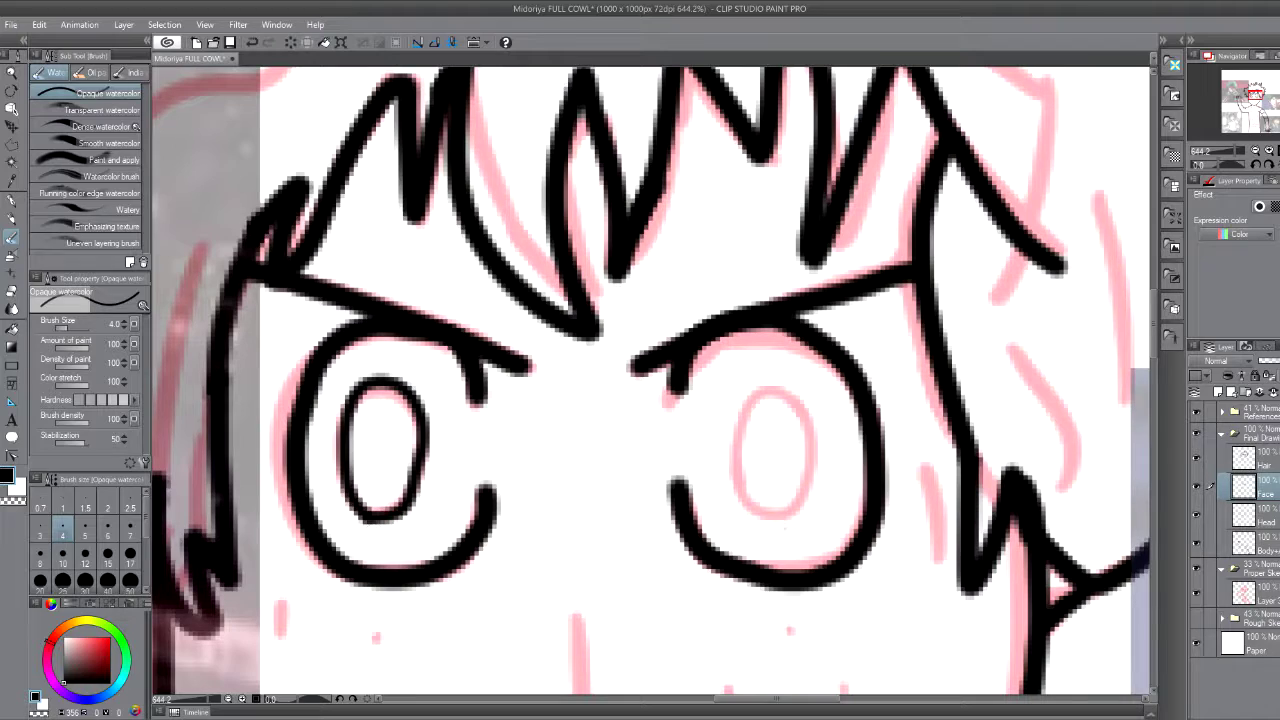
# - Ink a C-shaped pupil in the right eye, undoing several earlier attempts
pyautogui.moveTo(748, 500)
pyautogui.mouseDown()
pyautogui.moveTo(760, 390)
pyautogui.moveTo(740, 495)
pyautogui.mouseUp()
pyautogui.hotkey('ctrl', 'z')
pyautogui.hotkey('ctrl', 'z')
pyautogui.moveTo(790, 380)
pyautogui.mouseDown()
pyautogui.moveTo(728, 467)
pyautogui.moveTo(772, 386)
pyautogui.moveTo(760, 503)
pyautogui.mouseUp()
pyautogui.hotkey('ctrl', 'z')
pyautogui.hotkey('ctrl', 'z')
pyautogui.hotkey('ctrl', 'z')
pyautogui.moveTo(740, 458)
pyautogui.mouseDown()
pyautogui.moveTo(760, 524)
pyautogui.moveTo(805, 415)
pyautogui.moveTo(730, 470)
pyautogui.moveTo(806, 415)
pyautogui.moveTo(740, 505)
pyautogui.moveTo(740, 430)
pyautogui.moveTo(780, 378)
pyautogui.moveTo(806, 420)
pyautogui.moveTo(778, 520)
pyautogui.moveTo(770, 385)
pyautogui.moveTo(745, 520)
pyautogui.mouseUp()
pyautogui.hotkey('ctrl', 'z')
pyautogui.hotkey('ctrl', 'z')
pyautogui.hotkey('ctrl', 'z')
pyautogui.hotkey('ctrl', 'z')
pyautogui.hotkey('ctrl', 'z')
pyautogui.hotkey('ctrl', 'z')
pyautogui.hotkey('ctrl', 'z')
pyautogui.moveTo(770, 385)
pyautogui.mouseDown()
pyautogui.moveTo(760, 520)
pyautogui.moveTo(780, 388)
pyautogui.mouseUp()
# - Enlarge the brush and ink the nose and both mouth corners over the sketch
pyautogui.scroll(-5, 829, 388)
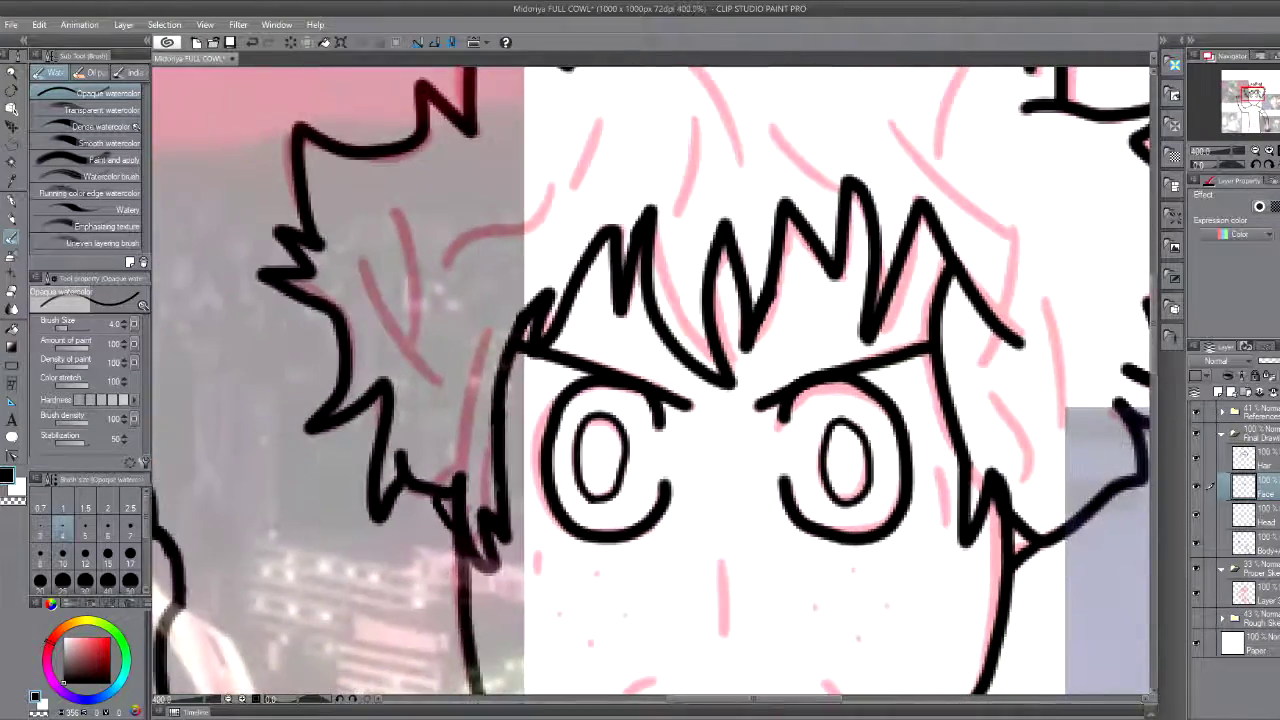
pyautogui.scroll(-3, 700, 380)
pyautogui.scroll(6, 586, 320)
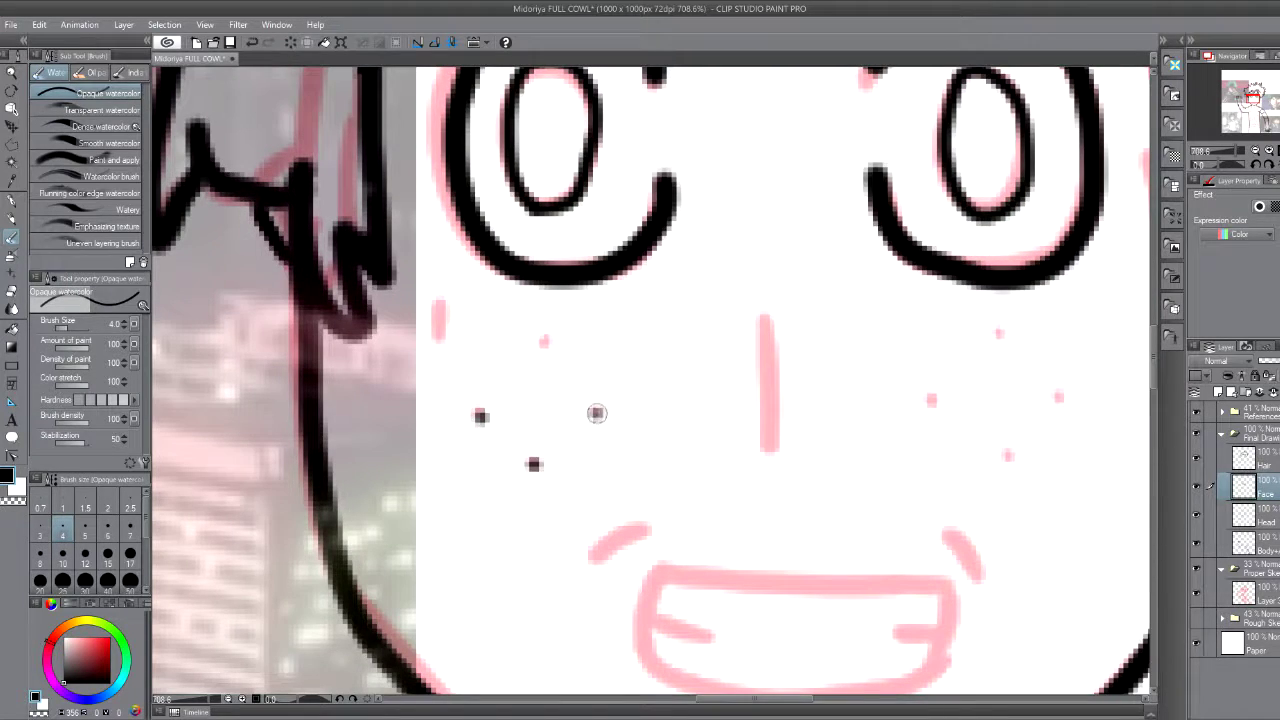
pyautogui.press(']')
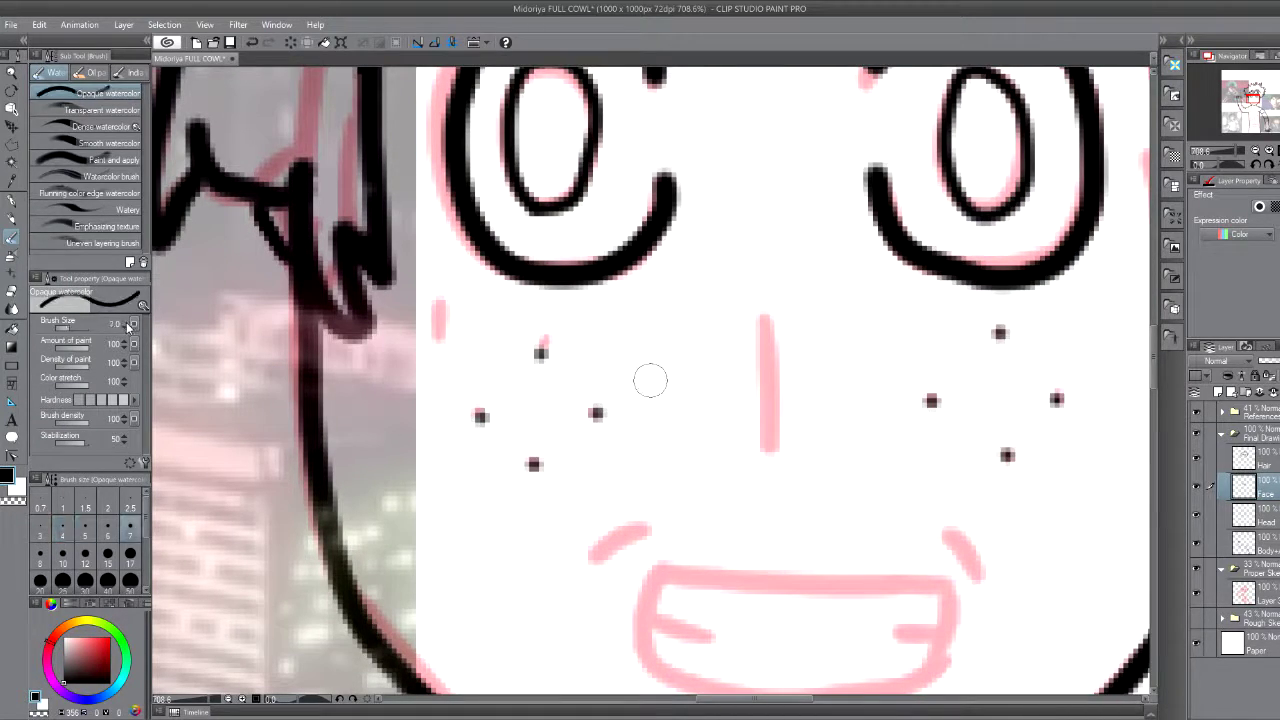
pyautogui.press(']')
pyautogui.moveTo(768, 448); pyautogui.dragTo(772, 322)
pyautogui.moveTo(592, 558); pyautogui.dragTo(648, 528)
pyautogui.moveTo(942, 530); pyautogui.dragTo(982, 566)
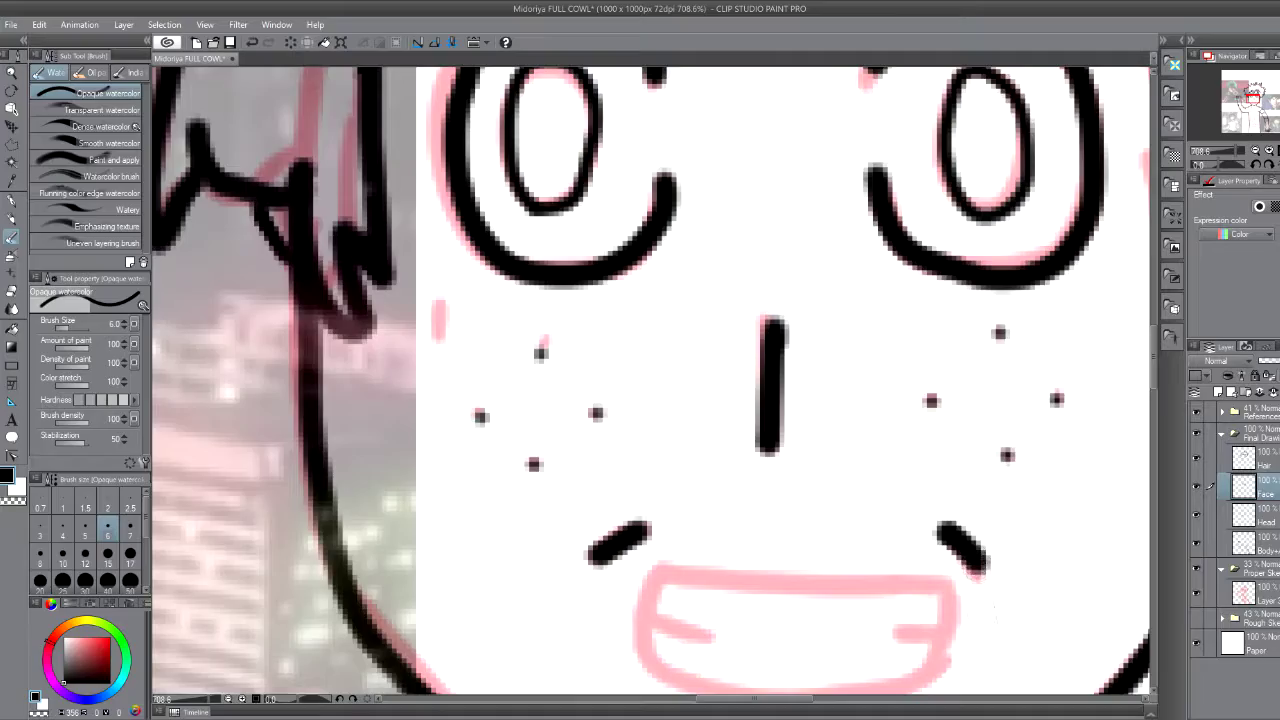
pyautogui.scroll(-4, 982, 566)
pyautogui.scroll(4, 700, 450)
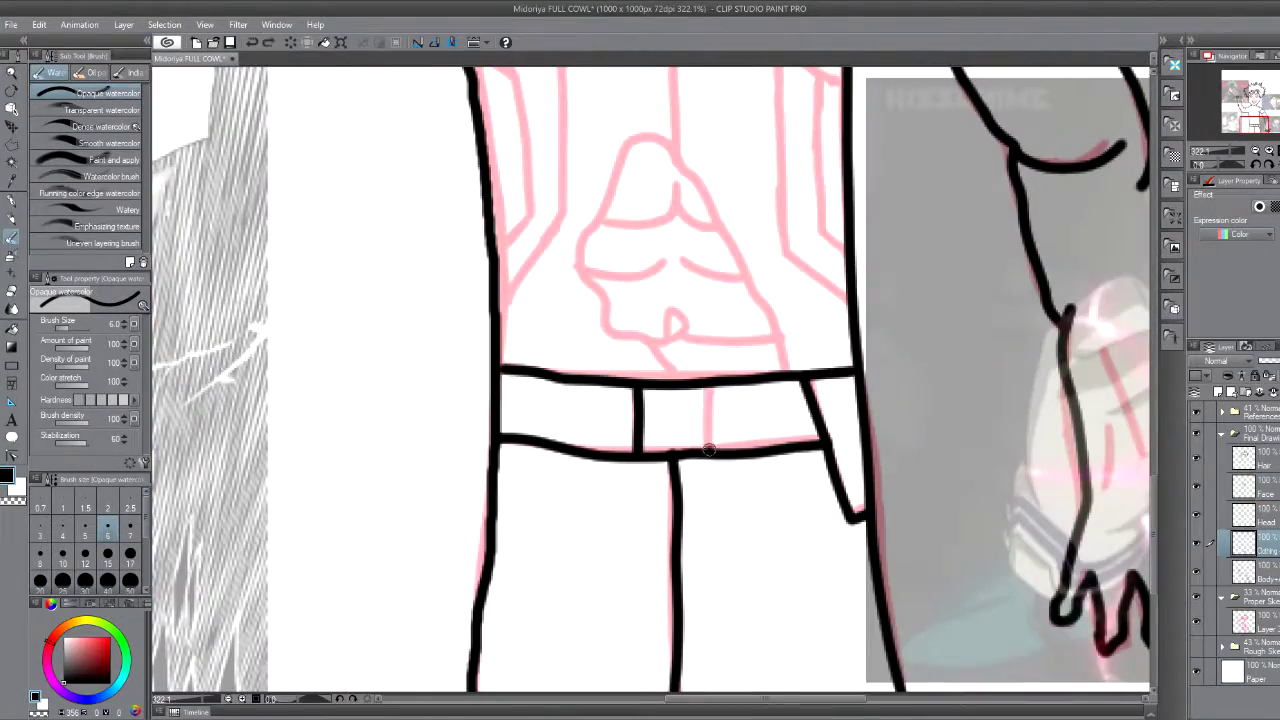
# - Ink the abs outline up from the belt and lines across the abs, undoing a misplaced stroke
pyautogui.scroll(-1, 672, 455)
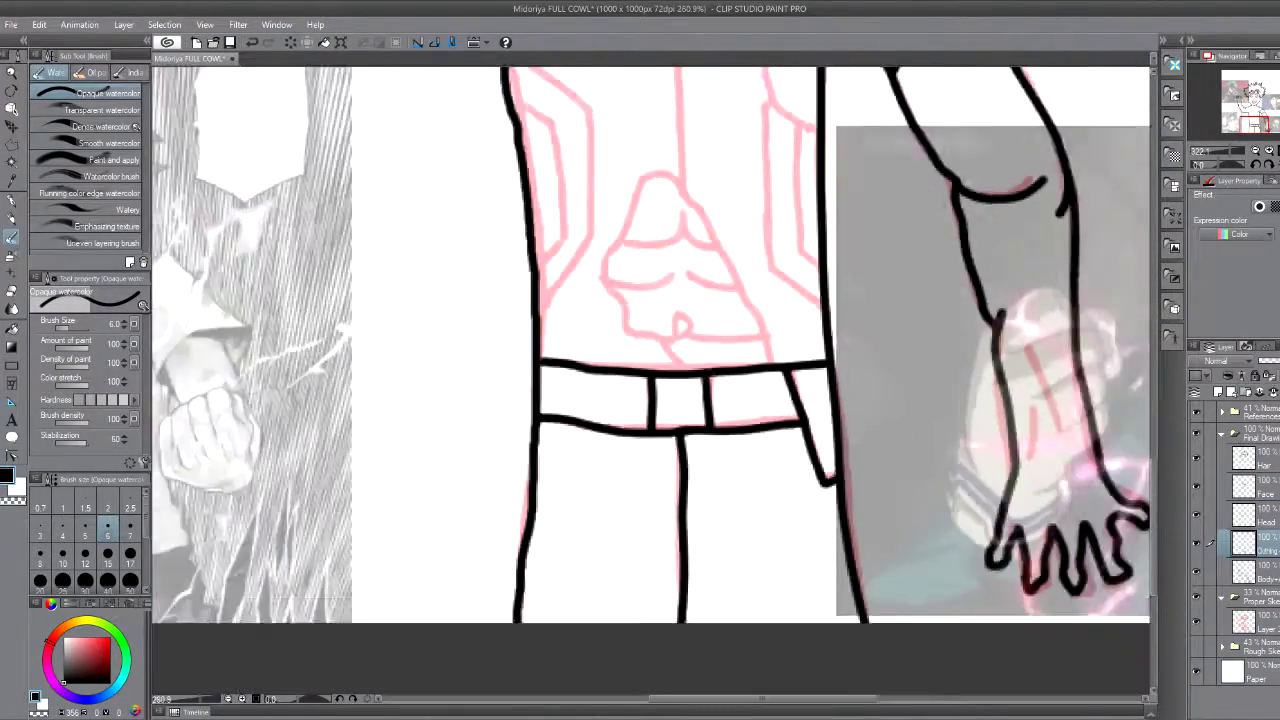
pyautogui.scroll(1, 997, 434)
pyautogui.scroll(1, 997, 434)
pyautogui.moveTo(600, 548)
pyautogui.mouseDown()
pyautogui.moveTo(697, 452)
pyautogui.moveTo(730, 543)
pyautogui.mouseUp()
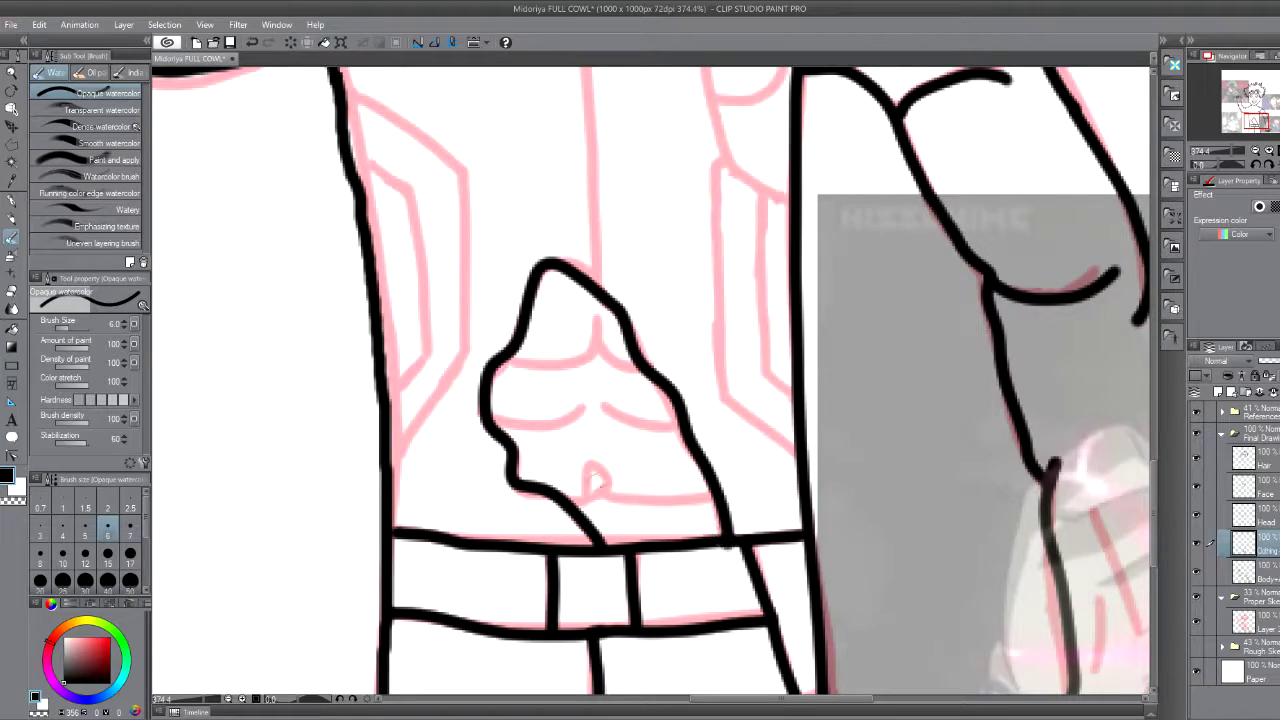
pyautogui.moveTo(604, 494); pyautogui.dragTo(713, 497)
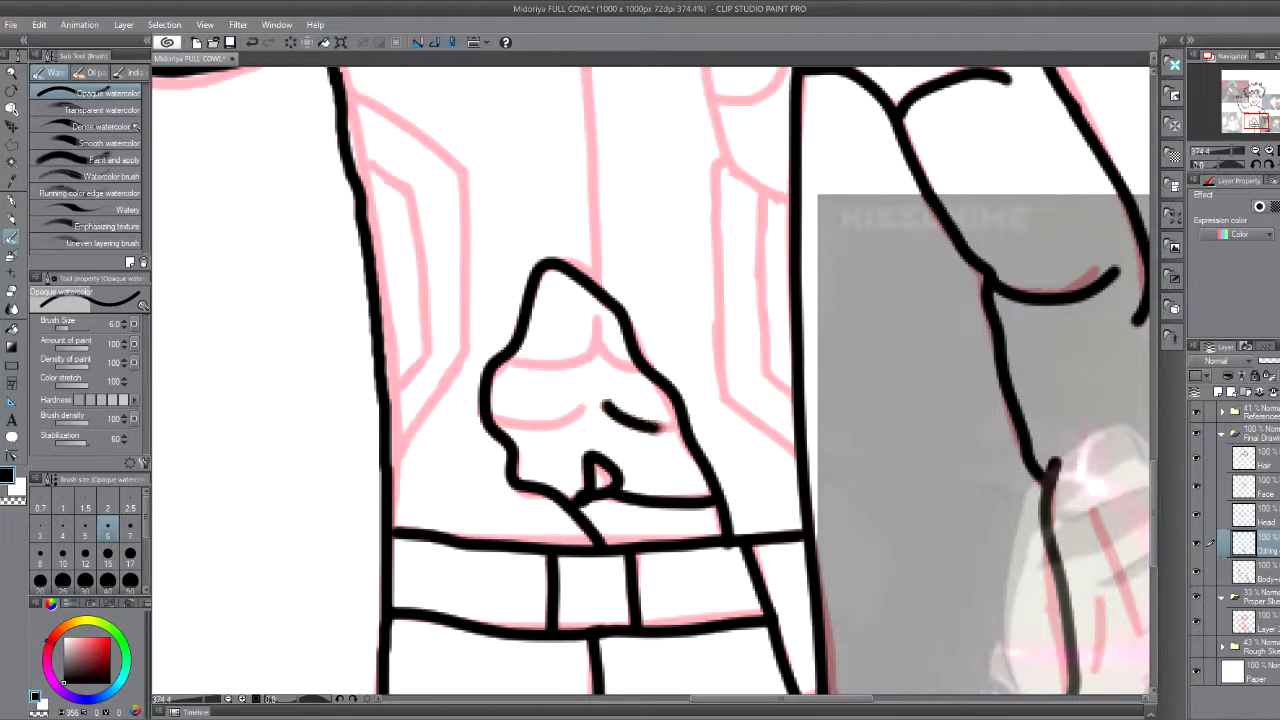
pyautogui.moveTo(492, 421); pyautogui.dragTo(592, 402)
pyautogui.moveTo(498, 360)
pyautogui.mouseDown()
pyautogui.moveTo(608, 318)
pyautogui.moveTo(645, 385)
pyautogui.moveTo(606, 316)
pyautogui.moveTo(600, 330)
pyautogui.mouseUp()
pyautogui.hotkey('ctrl', 'z')
pyautogui.hotkey('ctrl', 'z')
pyautogui.hotkey('ctrl', 'z')
pyautogui.hotkey('ctrl', 'z')
# - Redraw the small closed loop at the abs' base and the line beneath it
pyautogui.scroll(-2, 626, 456)
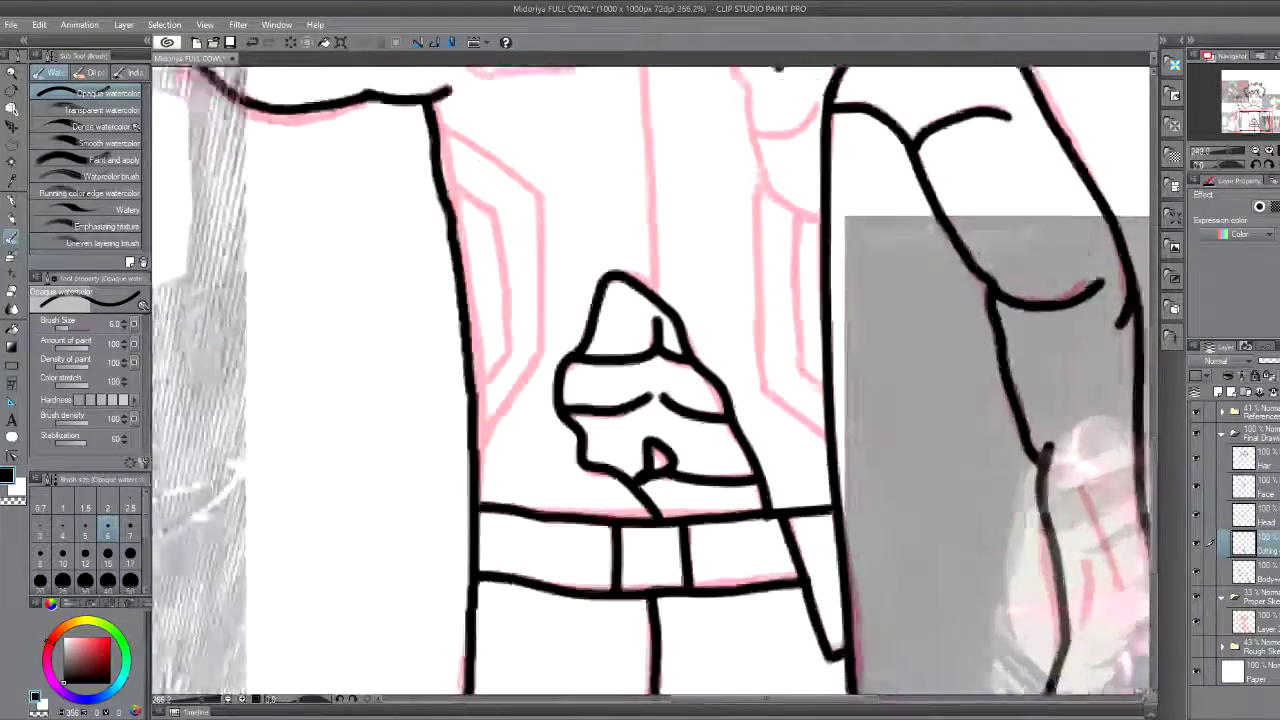
pyautogui.scroll(5, 626, 456)
pyautogui.hotkey('ctrl', 'z')
pyautogui.moveTo(629, 457); pyautogui.dragTo(615, 425)
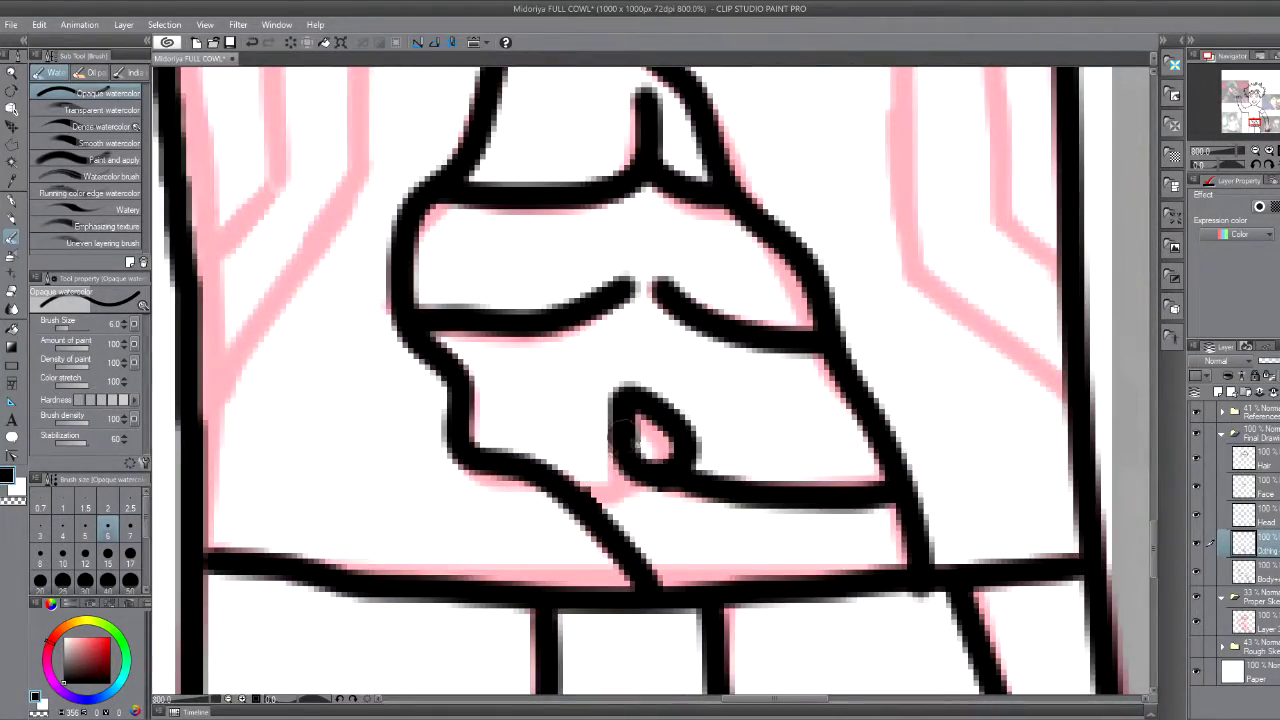
pyautogui.moveTo(556, 470); pyautogui.dragTo(633, 480)
# - Ink the vertical centre line running up the torso to the chest
pyautogui.scroll(-3, 715, 583)
pyautogui.scroll(-2, 715, 583)
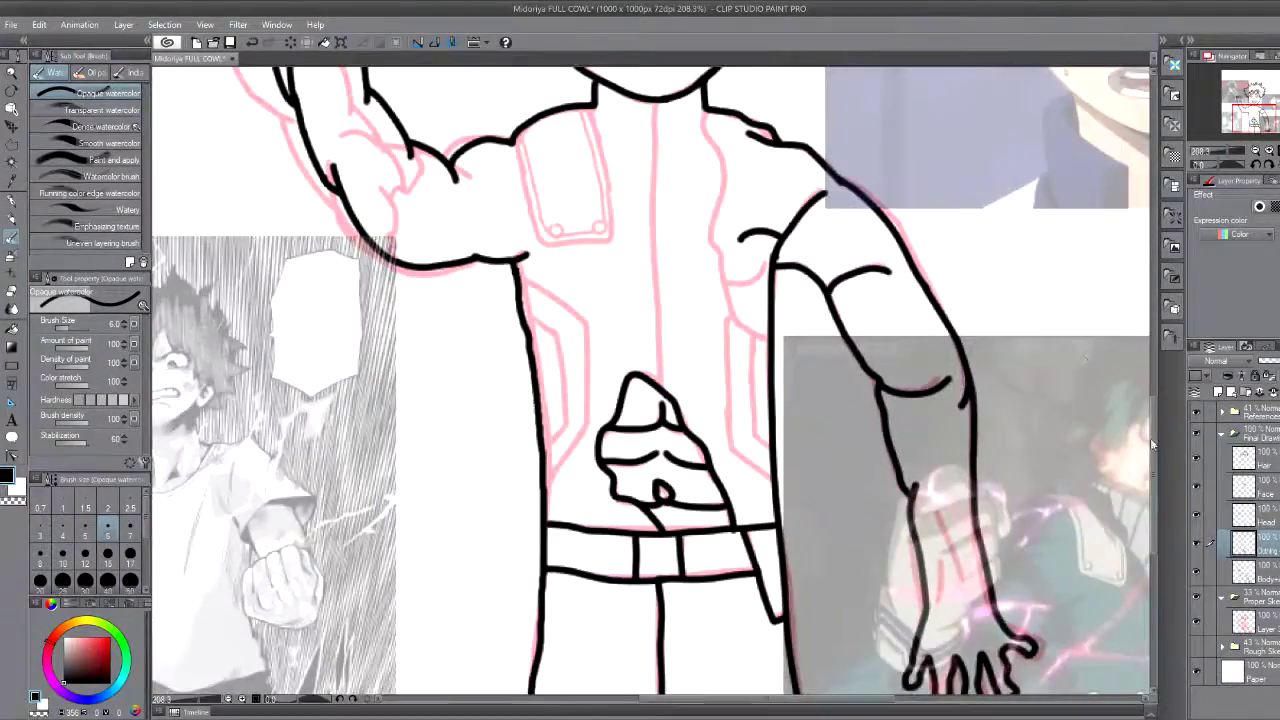
pyautogui.scroll(2, 715, 583)
pyautogui.moveTo(600, 588); pyautogui.dragTo(596, 402)
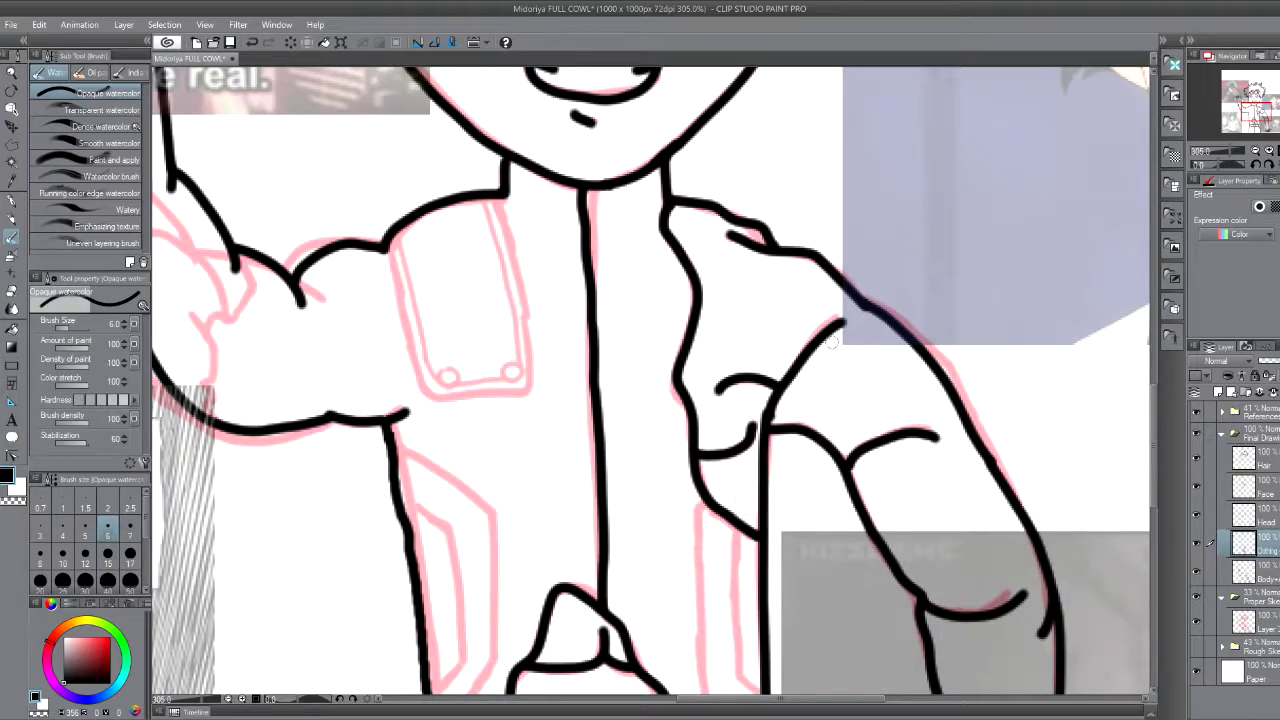
pyautogui.scroll(-3, 832, 342)
pyautogui.scroll(1, 700, 420)
pyautogui.scroll(3, 588, 502)
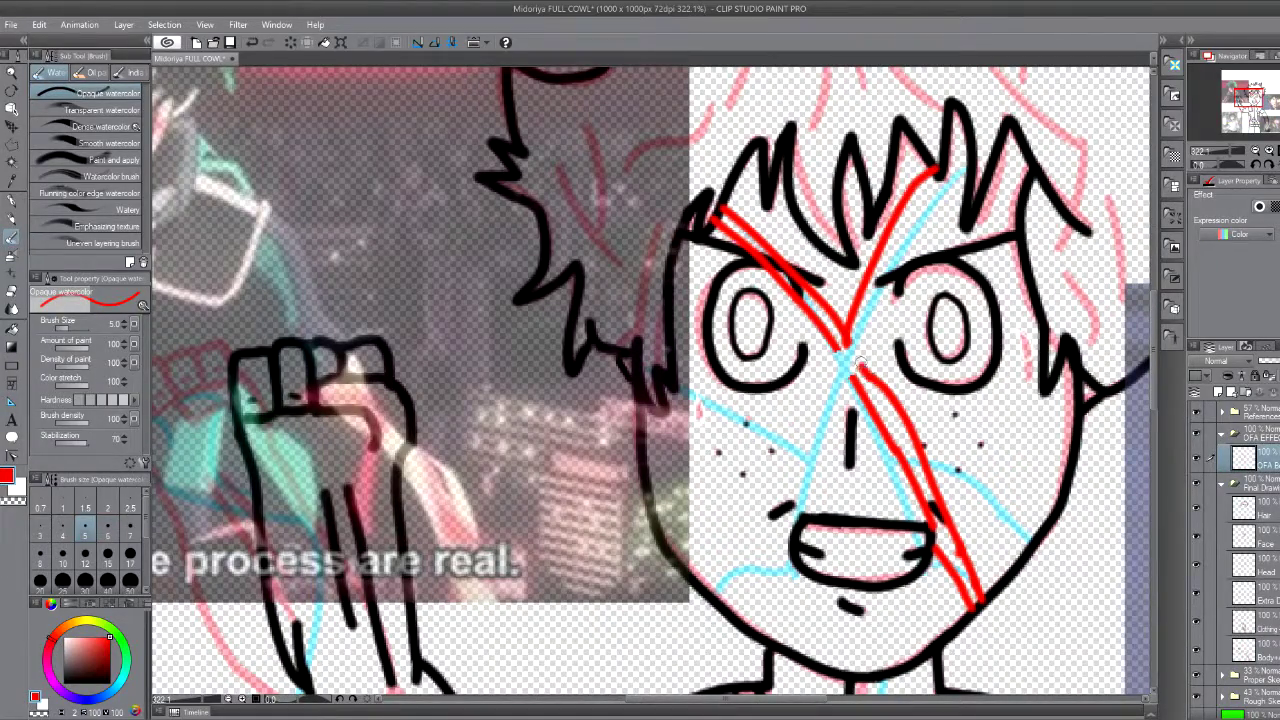
# - Paint four red veins: nose bridge to hair, past the mouth, down-left from the nose, right cheek
pyautogui.moveTo(858, 362); pyautogui.dragTo(970, 163)
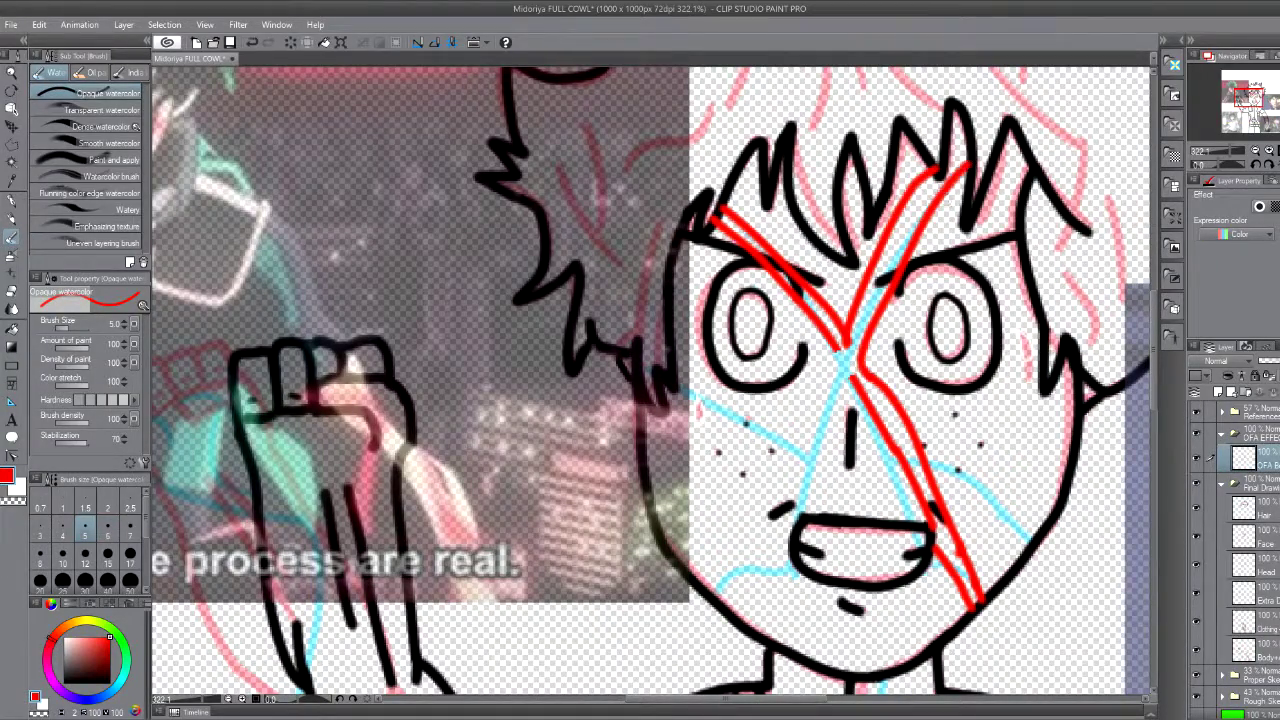
pyautogui.moveTo(843, 385); pyautogui.dragTo(776, 602)
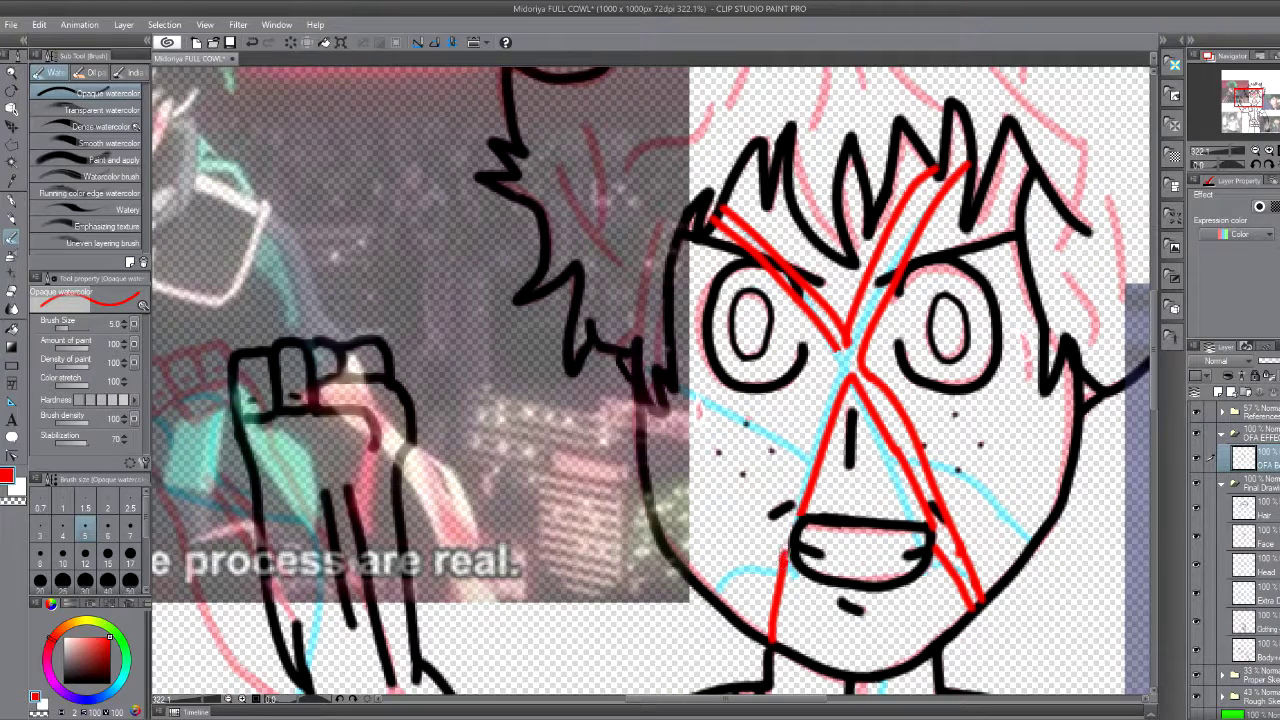
pyautogui.moveTo(836, 344); pyautogui.dragTo(747, 596)
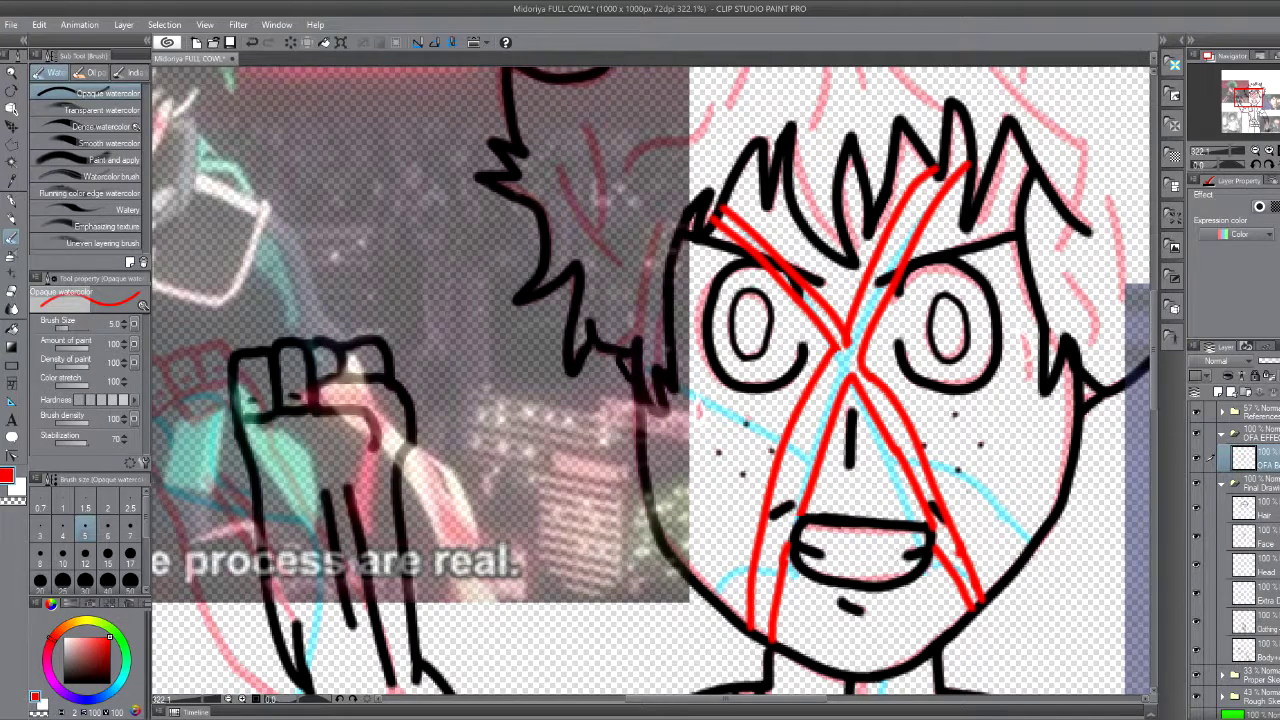
pyautogui.moveTo(985, 382); pyautogui.dragTo(1032, 548)
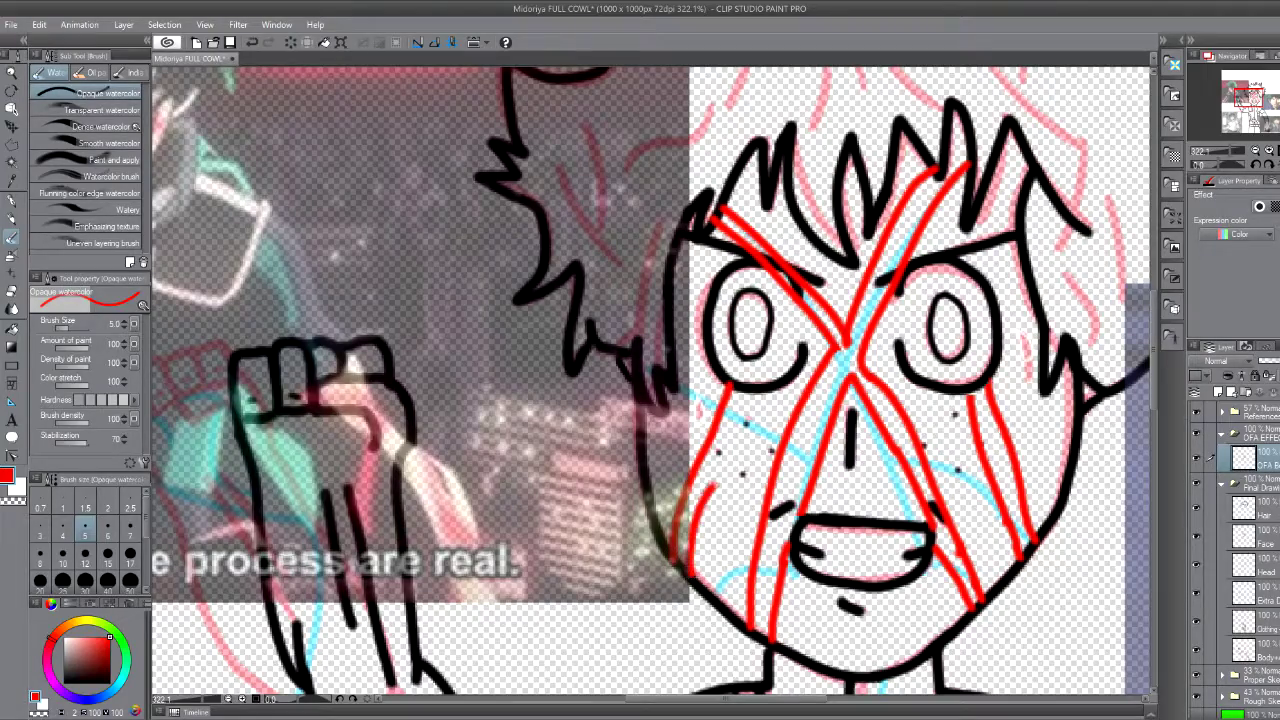
pyautogui.scroll(-3, 650, 380)
pyautogui.scroll(-1, 650, 380)
pyautogui.scroll(-2, 650, 380)
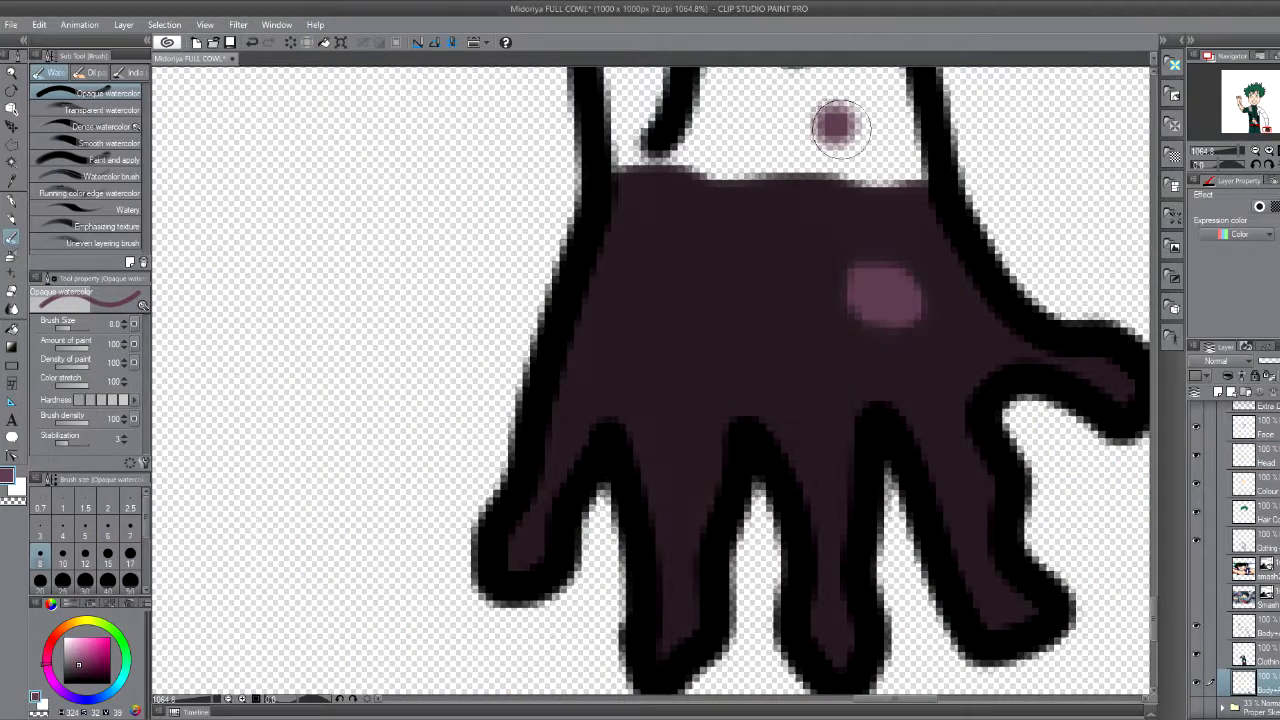
# - Sample canvas colours, fill pinkish skin above the dark area and paint dark shading below
pyautogui.moveTo(840, 125); pyautogui.dragTo(775, 130)
pyautogui.keyDown('alt'); pyautogui.click(811, 200); pyautogui.keyUp('alt')
pyautogui.hotkey('ctrl', 'z')
pyautogui.scroll(5, 869, 316)
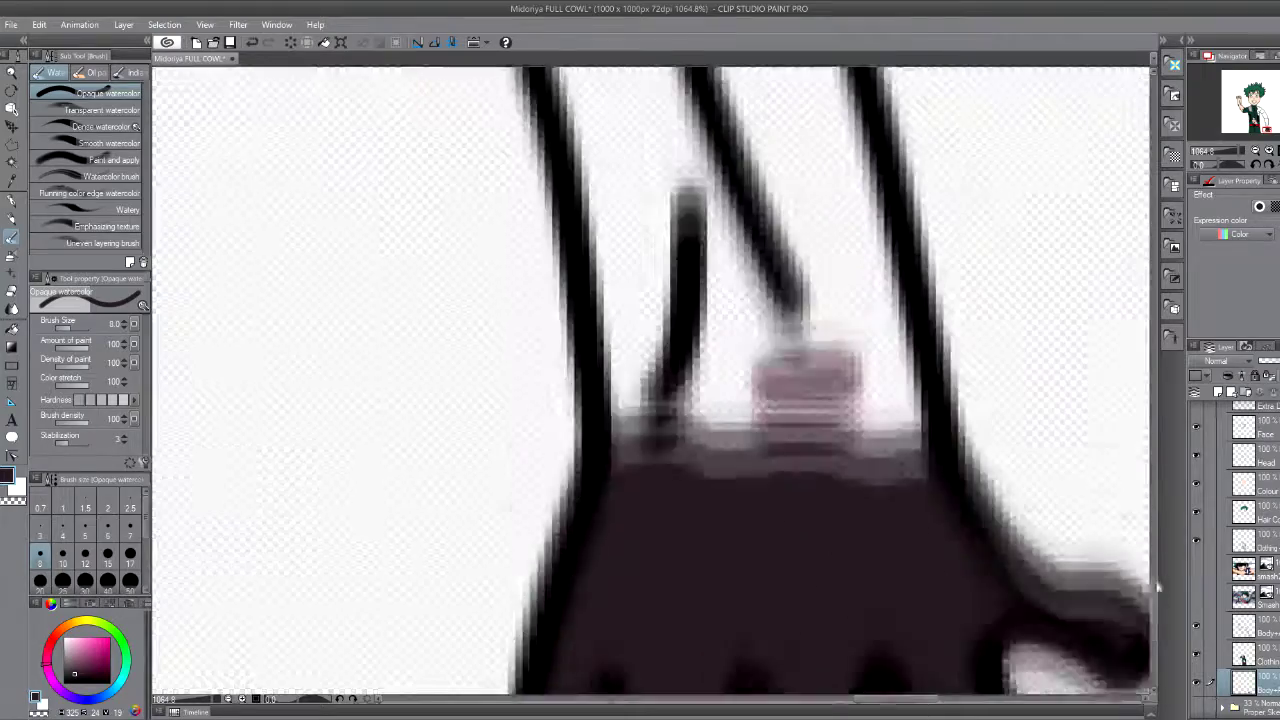
pyautogui.moveTo(615, 575)
pyautogui.mouseDown()
pyautogui.moveTo(740, 590)
pyautogui.moveTo(900, 540)
pyautogui.moveTo(640, 420)
pyautogui.moveTo(660, 265)
pyautogui.mouseUp()
pyautogui.moveTo(740, 420)
pyautogui.mouseDown()
pyautogui.moveTo(880, 480)
pyautogui.moveTo(700, 120)
pyautogui.moveTo(570, 90)
pyautogui.moveTo(800, 100)
pyautogui.moveTo(788, 215)
pyautogui.mouseUp()
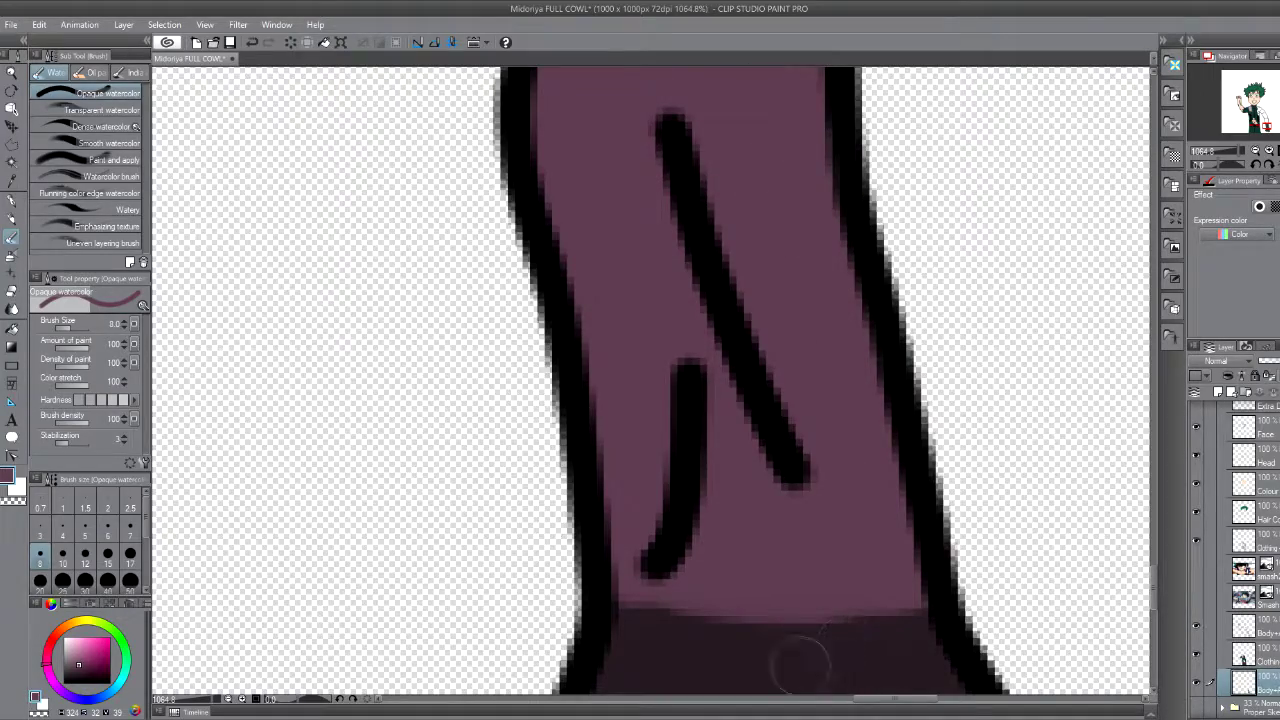
pyautogui.keyDown('alt'); pyautogui.click(686, 651); pyautogui.keyUp('alt')
pyautogui.moveTo(660, 595)
pyautogui.mouseDown()
pyautogui.moveTo(857, 586)
pyautogui.moveTo(914, 605)
pyautogui.mouseUp()
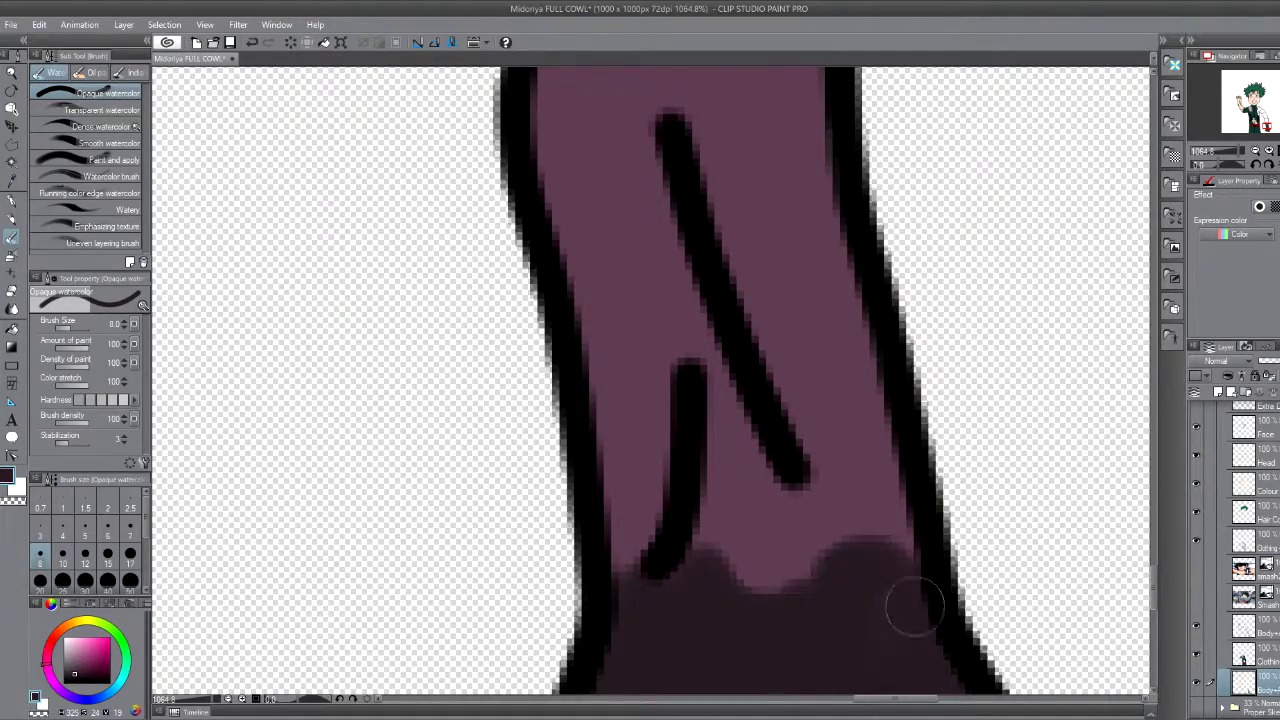
# - Fill the lower arm purple with brush size 10, up to the elbow and along the outline
pyautogui.press('i')
pyautogui.scroll(-5, 914, 605)
pyautogui.scroll(-3, 1054, 449)
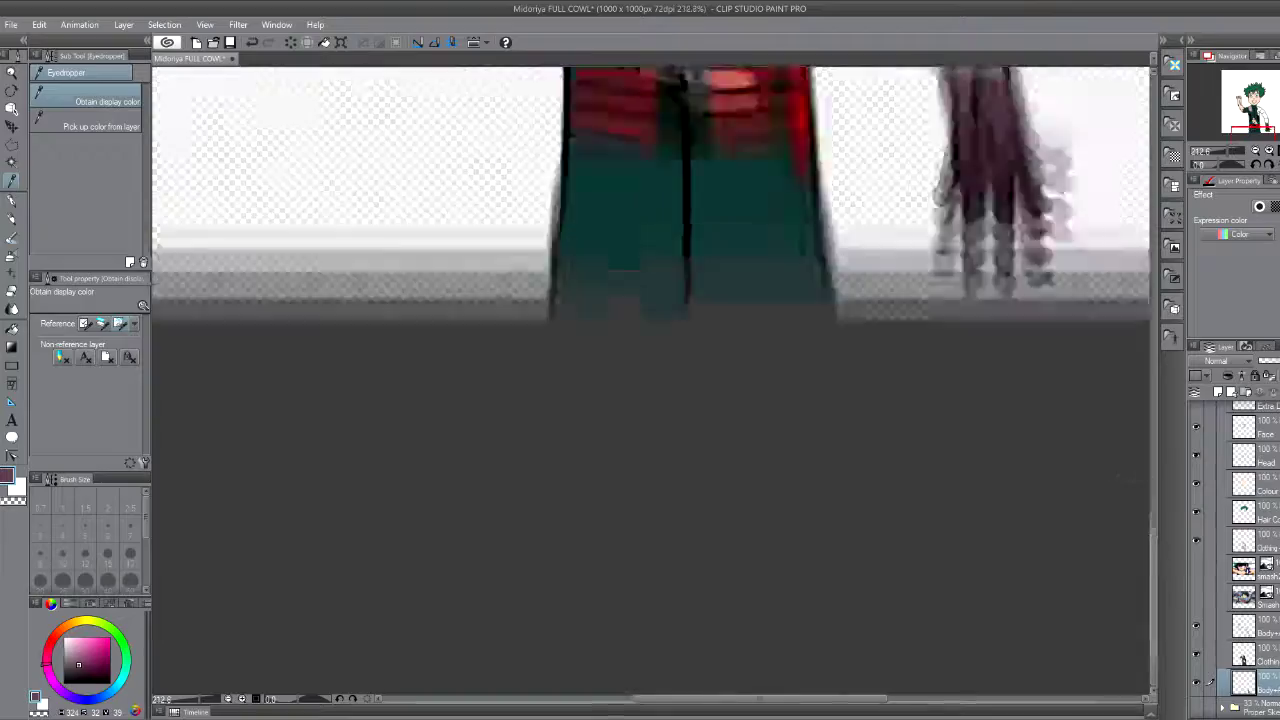
pyautogui.press('b')
pyautogui.scroll(3, 650, 380)
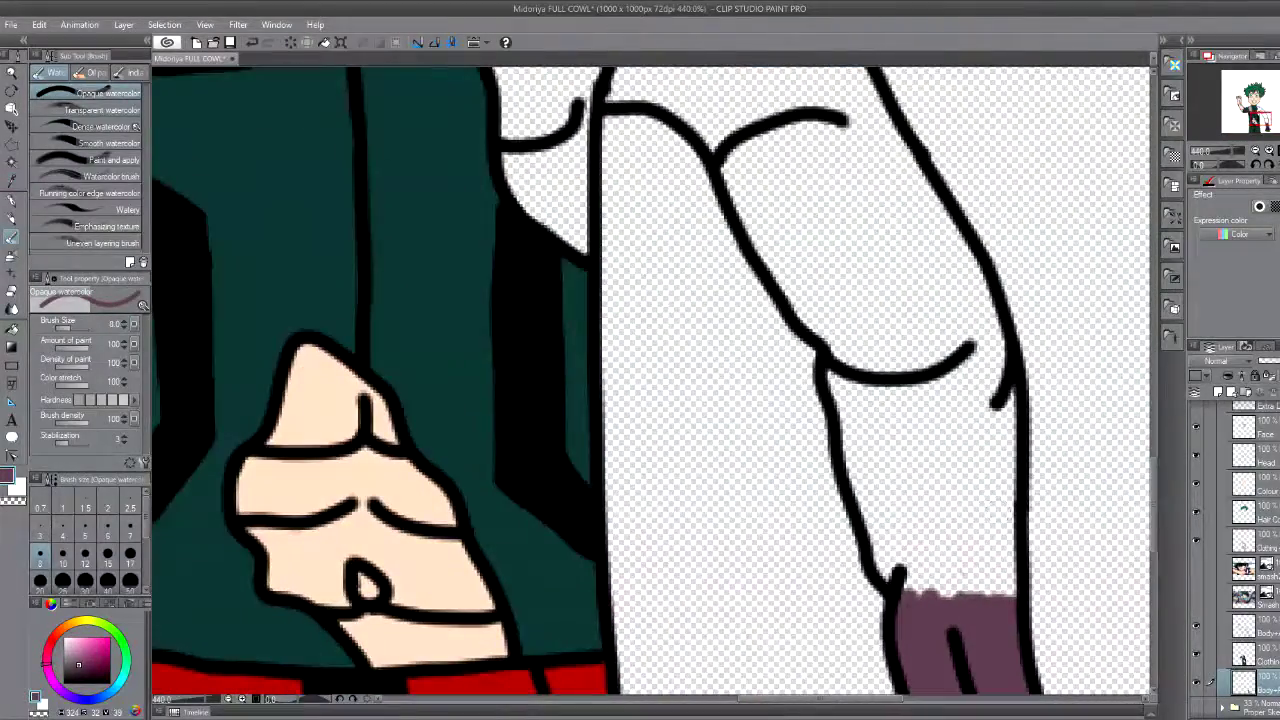
pyautogui.moveTo(905, 595); pyautogui.dragTo(905, 490)
pyautogui.click(62, 553)
pyautogui.moveTo(940, 590); pyautogui.dragTo(1005, 505)
pyautogui.moveTo(1005, 590)
pyautogui.mouseDown()
pyautogui.moveTo(1000, 398)
pyautogui.moveTo(900, 540)
pyautogui.moveTo(840, 360)
pyautogui.moveTo(920, 350)
pyautogui.moveTo(978, 302)
pyautogui.mouseUp()
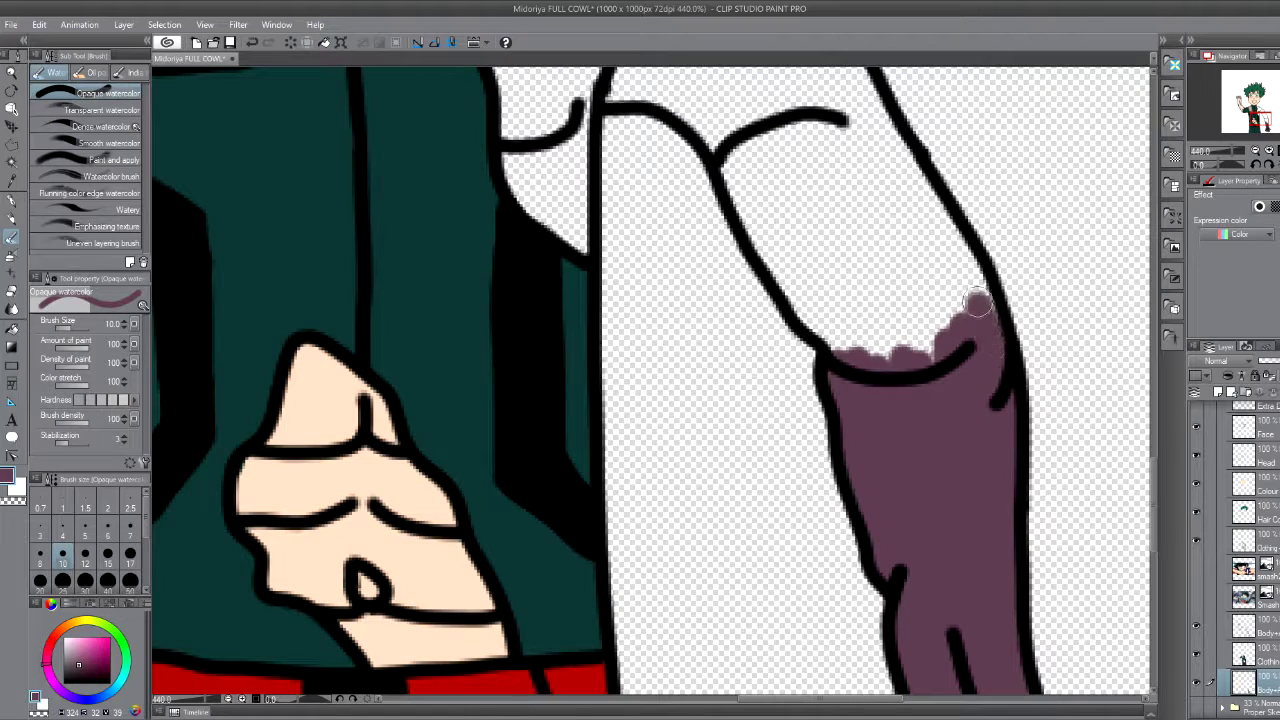
pyautogui.moveTo(860, 355)
pyautogui.mouseDown()
pyautogui.moveTo(757, 214)
pyautogui.moveTo(872, 124)
pyautogui.moveTo(960, 320)
pyautogui.moveTo(920, 250)
pyautogui.moveTo(830, 300)
pyautogui.moveTo(805, 215)
pyautogui.moveTo(893, 186)
pyautogui.mouseUp()
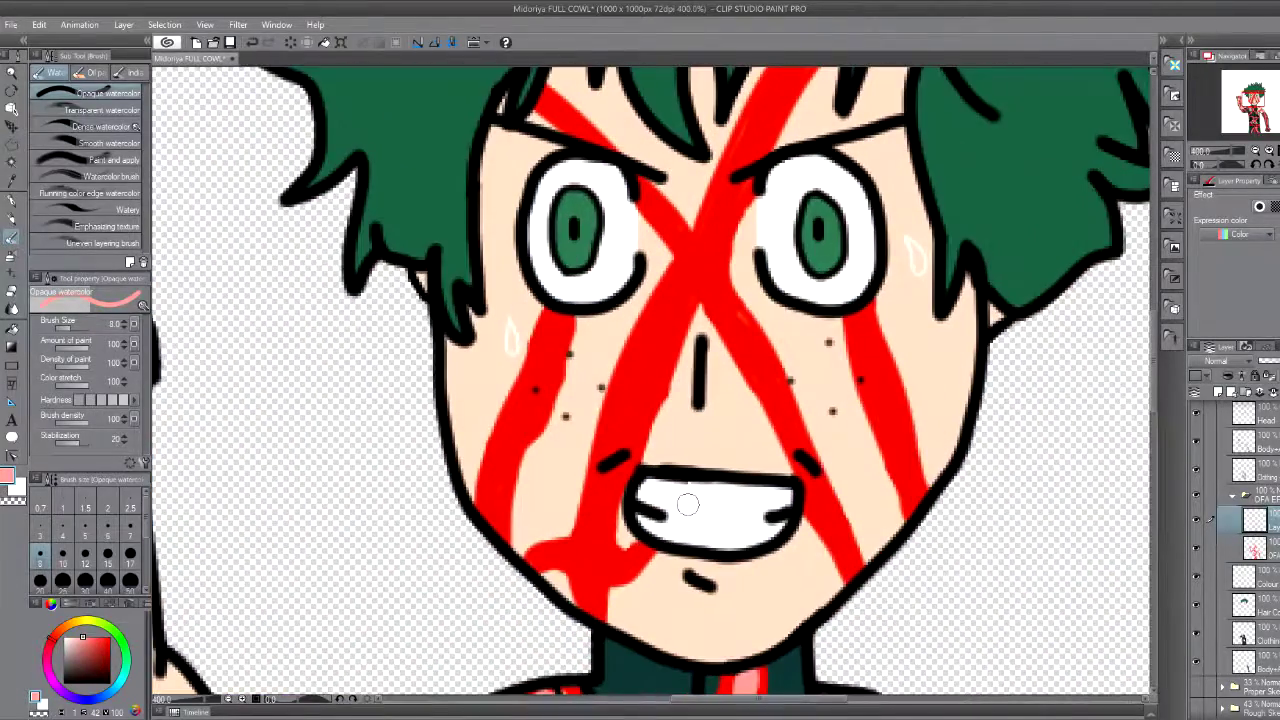
# - Paint light pink highlights along the chin, cheek, mouth, central and right diagonal face veins
pyautogui.moveTo(575, 555)
pyautogui.mouseDown()
pyautogui.moveTo(600, 615)
pyautogui.moveTo(645, 552)
pyautogui.mouseUp()
pyautogui.moveTo(536, 416)
pyautogui.mouseDown()
pyautogui.moveTo(478, 544)
pyautogui.moveTo(482, 532)
pyautogui.mouseUp()
pyautogui.moveTo(552, 380); pyautogui.dragTo(486, 502)
pyautogui.moveTo(570, 310); pyautogui.dragTo(532, 396)
pyautogui.moveTo(626, 446)
pyautogui.mouseDown()
pyautogui.moveTo(582, 552)
pyautogui.moveTo(752, 152)
pyautogui.moveTo(802, 68)
pyautogui.mouseUp()
pyautogui.moveTo(540, 92)
pyautogui.mouseDown()
pyautogui.moveTo(600, 146)
pyautogui.moveTo(856, 574)
pyautogui.mouseUp()
pyautogui.moveTo(924, 506); pyautogui.dragTo(862, 319)
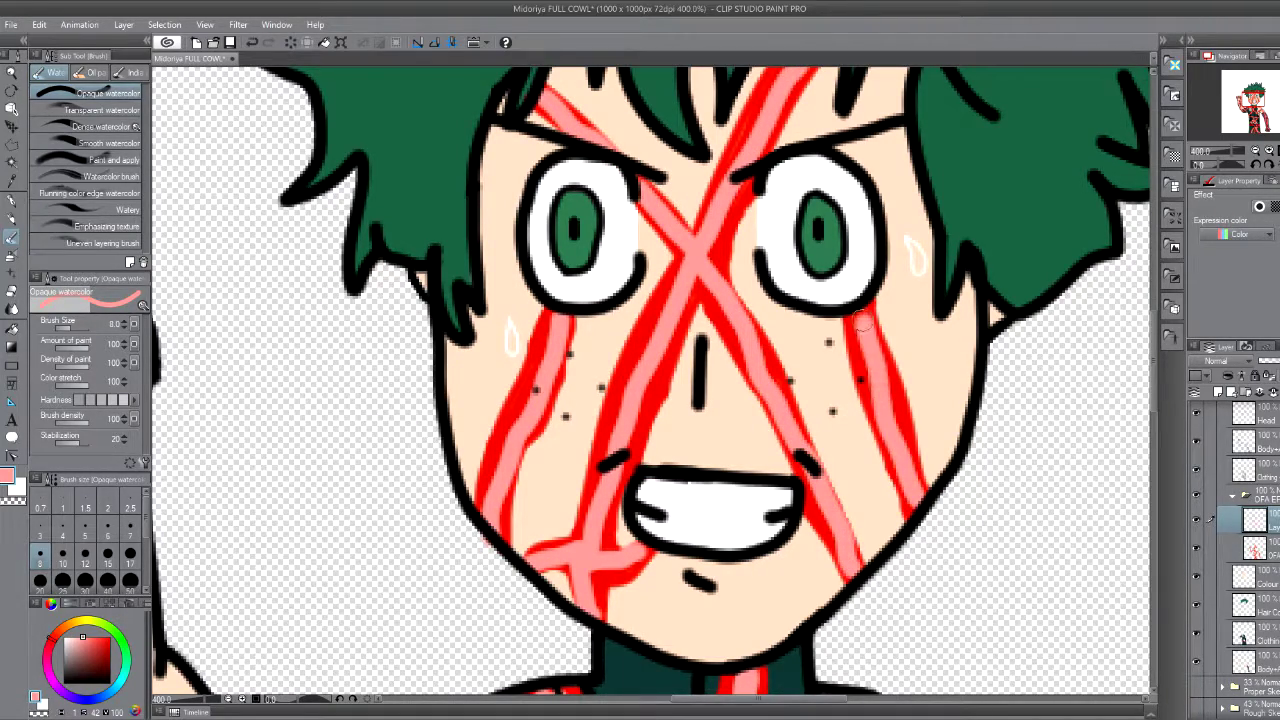
pyautogui.scroll(3, 862, 322)
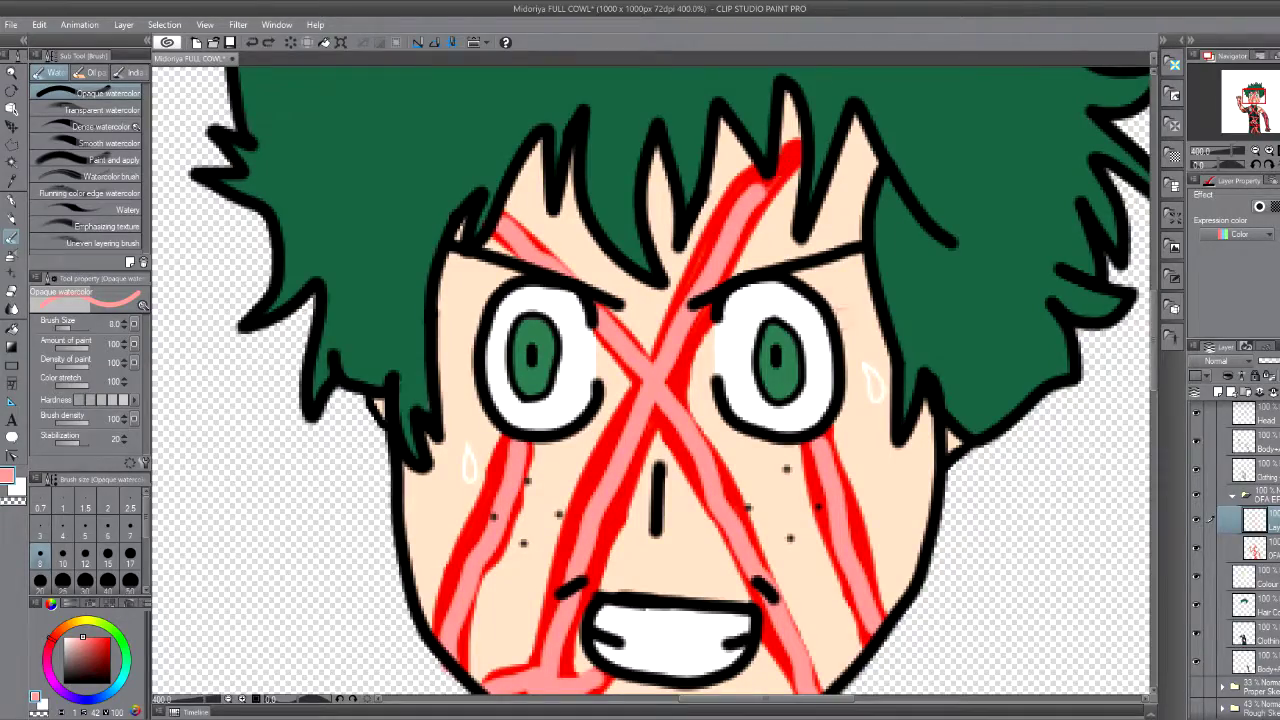
pyautogui.scroll(2, 858, 112)
pyautogui.scroll(-5, 812, 143)
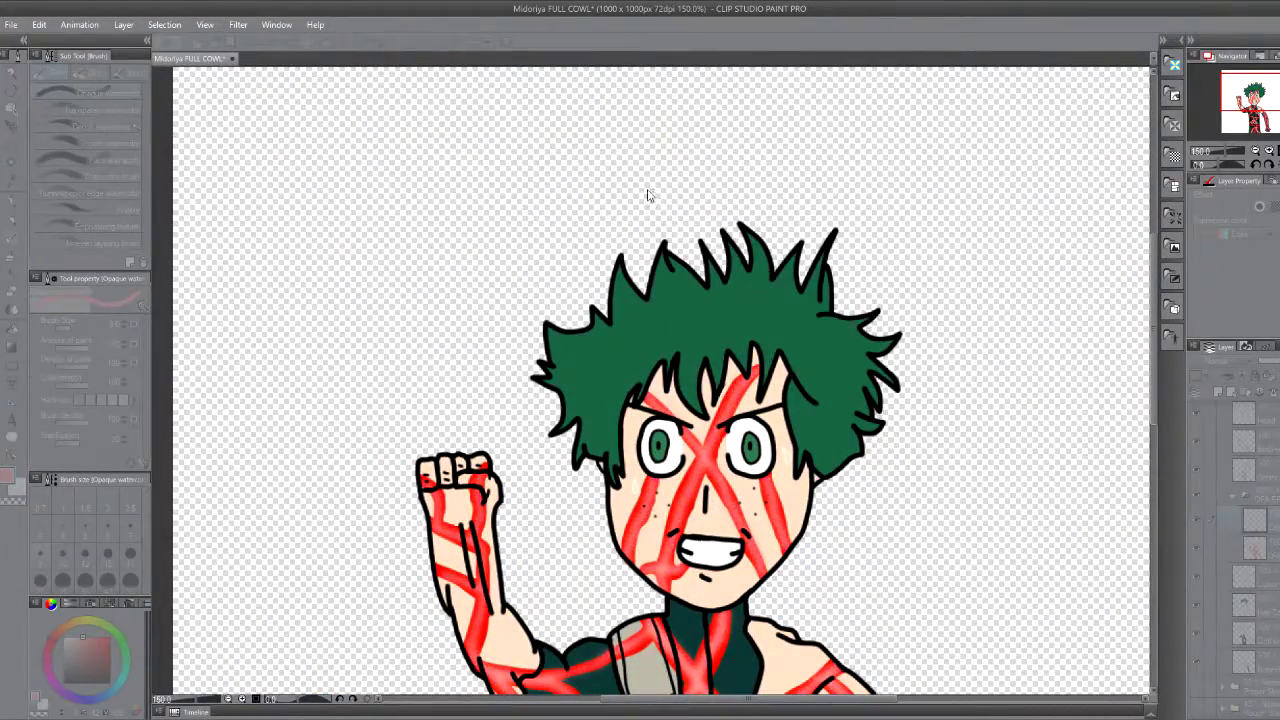
# - Hide the Proper Sketch layer and make the References folder visible around the drawing
pyautogui.scroll(-5, 646, 197)
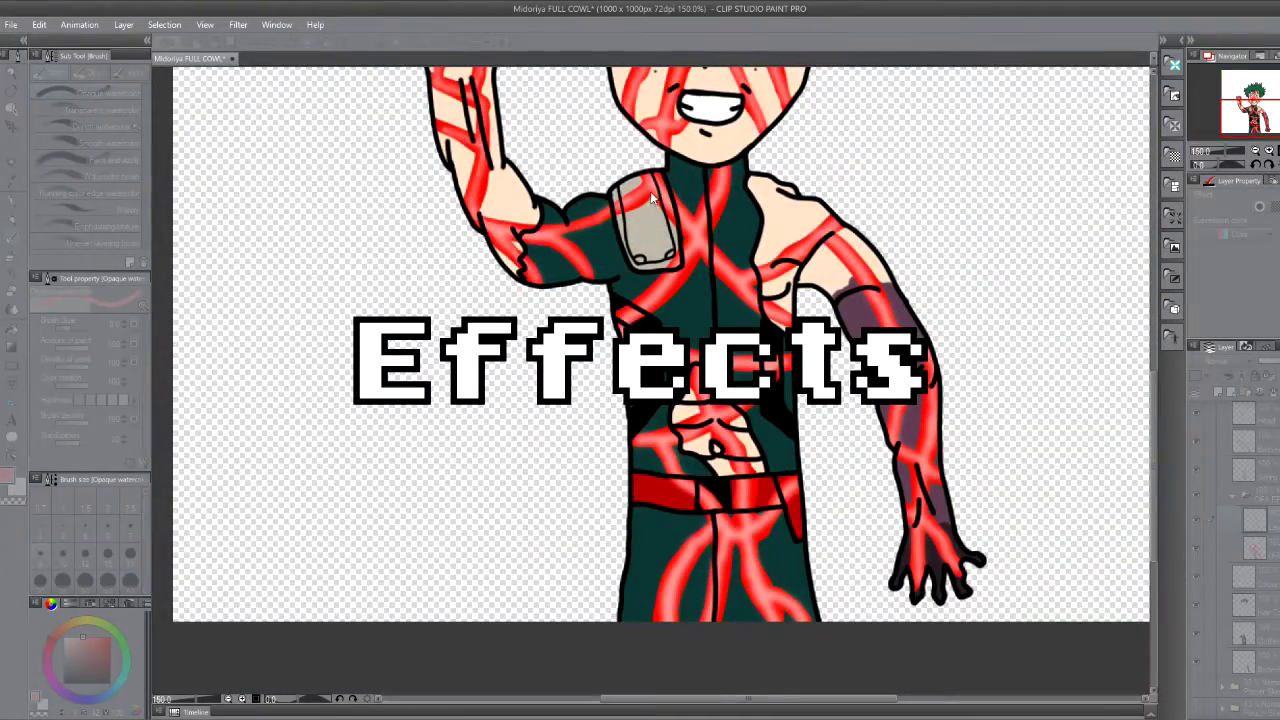
pyautogui.scroll(2, 652, 196)
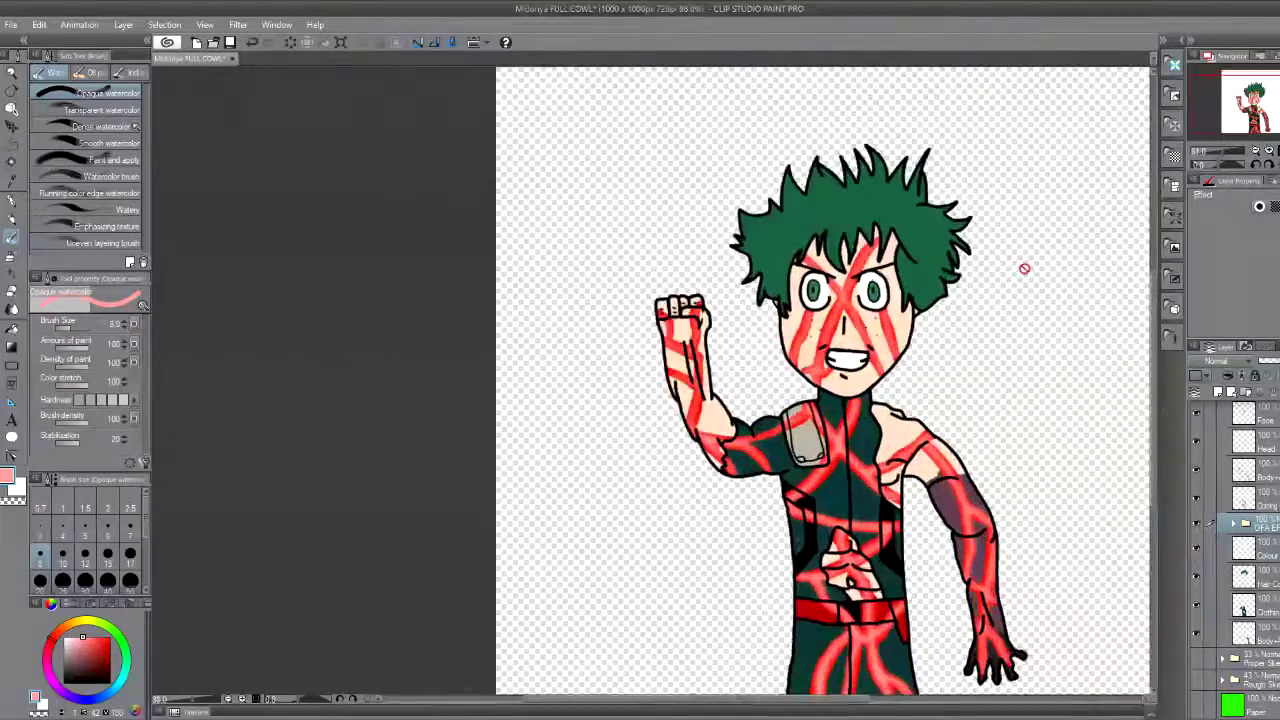
pyautogui.click(1198, 663)
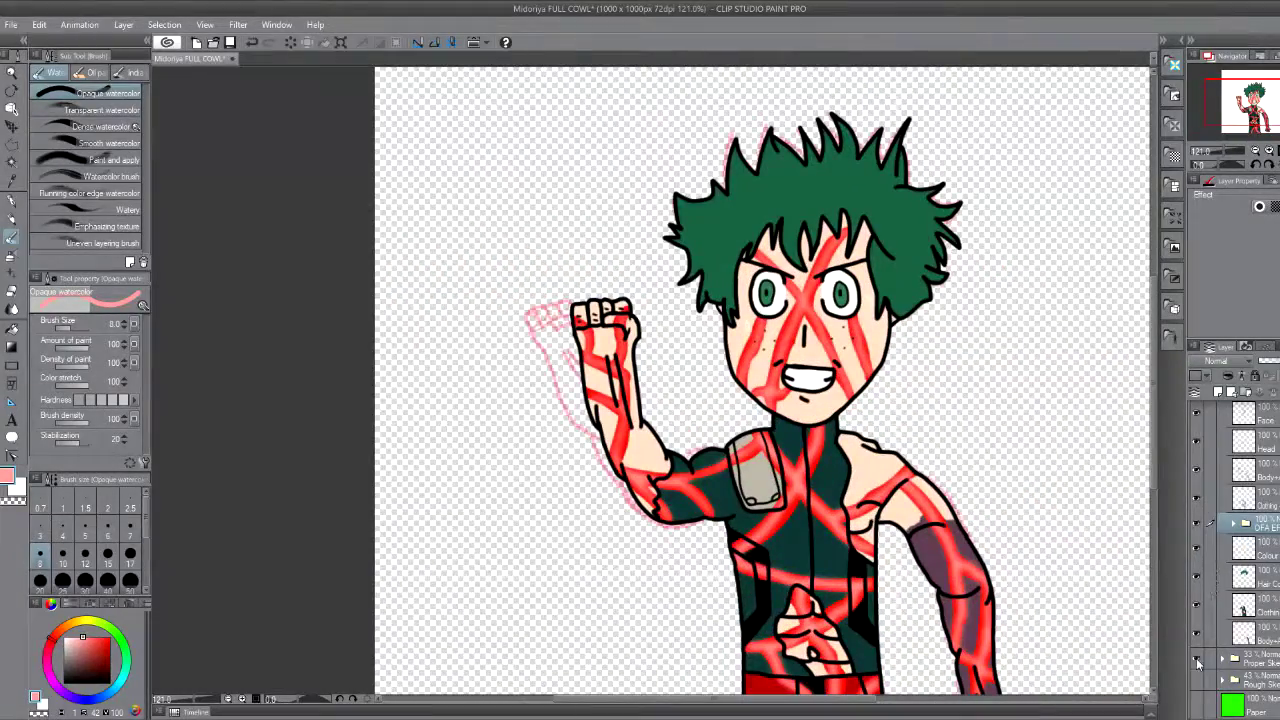
pyautogui.click(1245, 659)
pyautogui.click(11, 125)
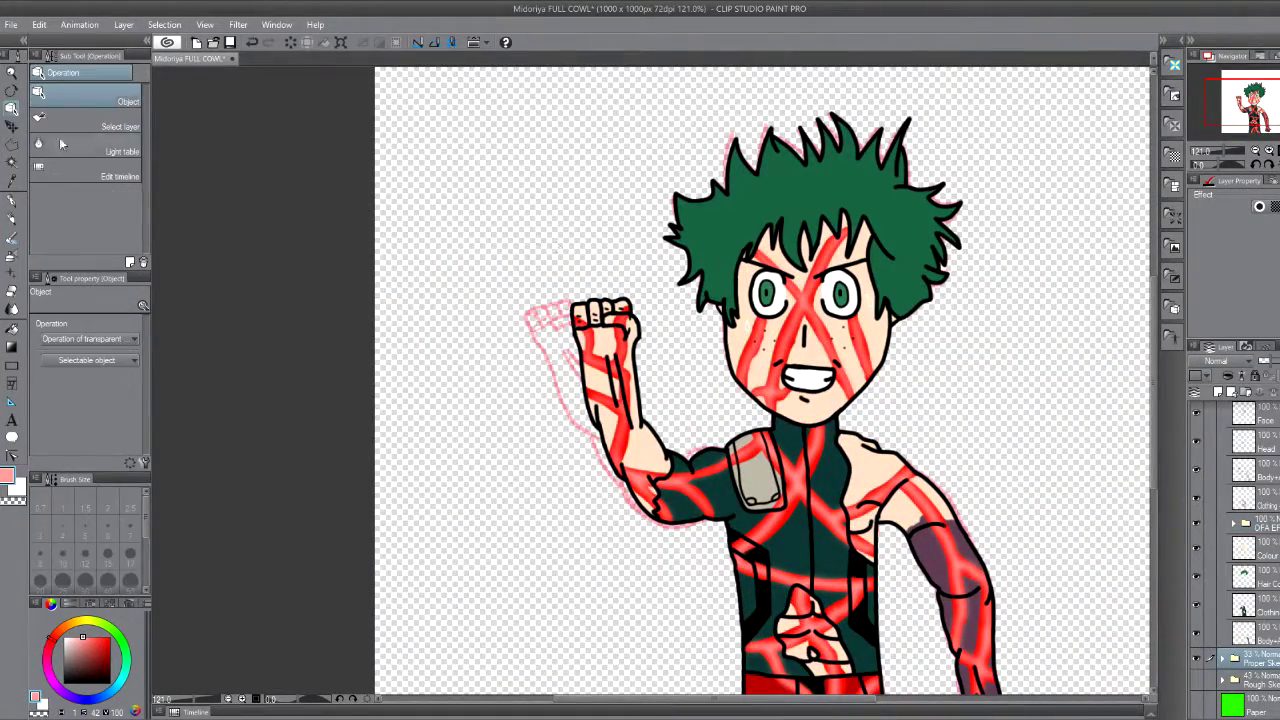
pyautogui.click(1196, 412)
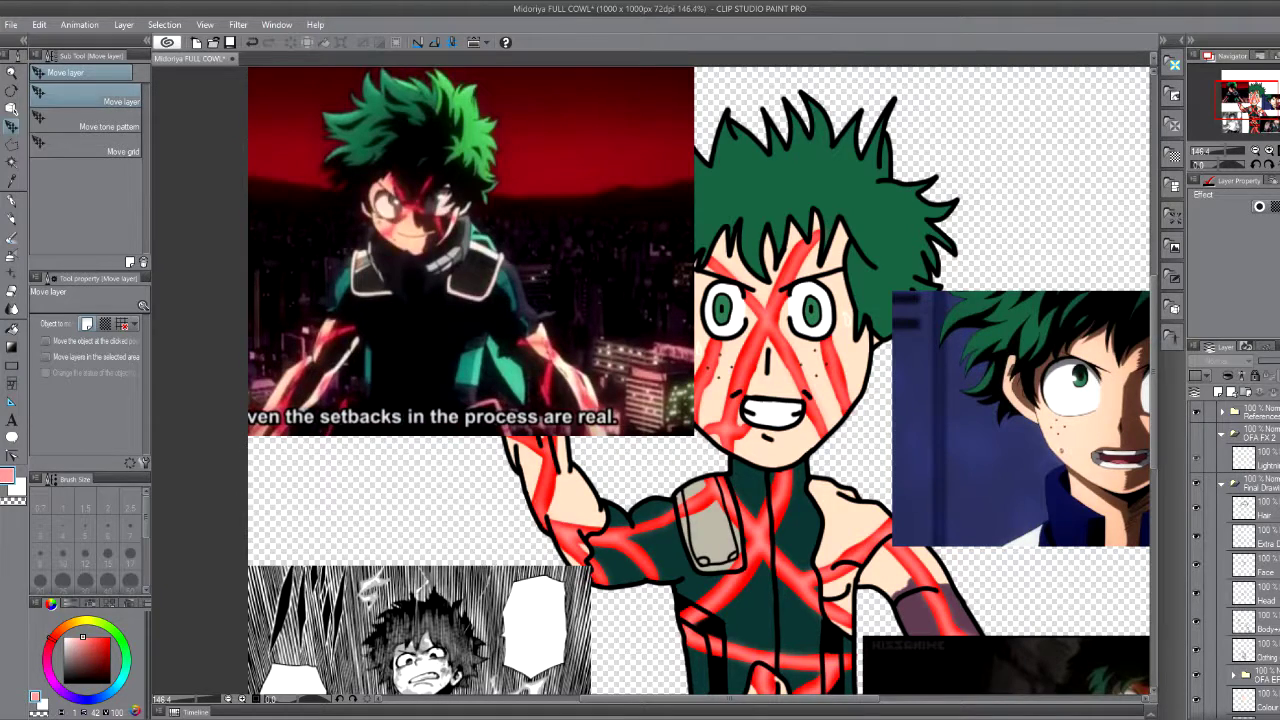
# - Create a new layer folder named 'MORE OFA' above the chosen layer
pyautogui.scroll(-2, 1240, 550)
pyautogui.click(1211, 673)
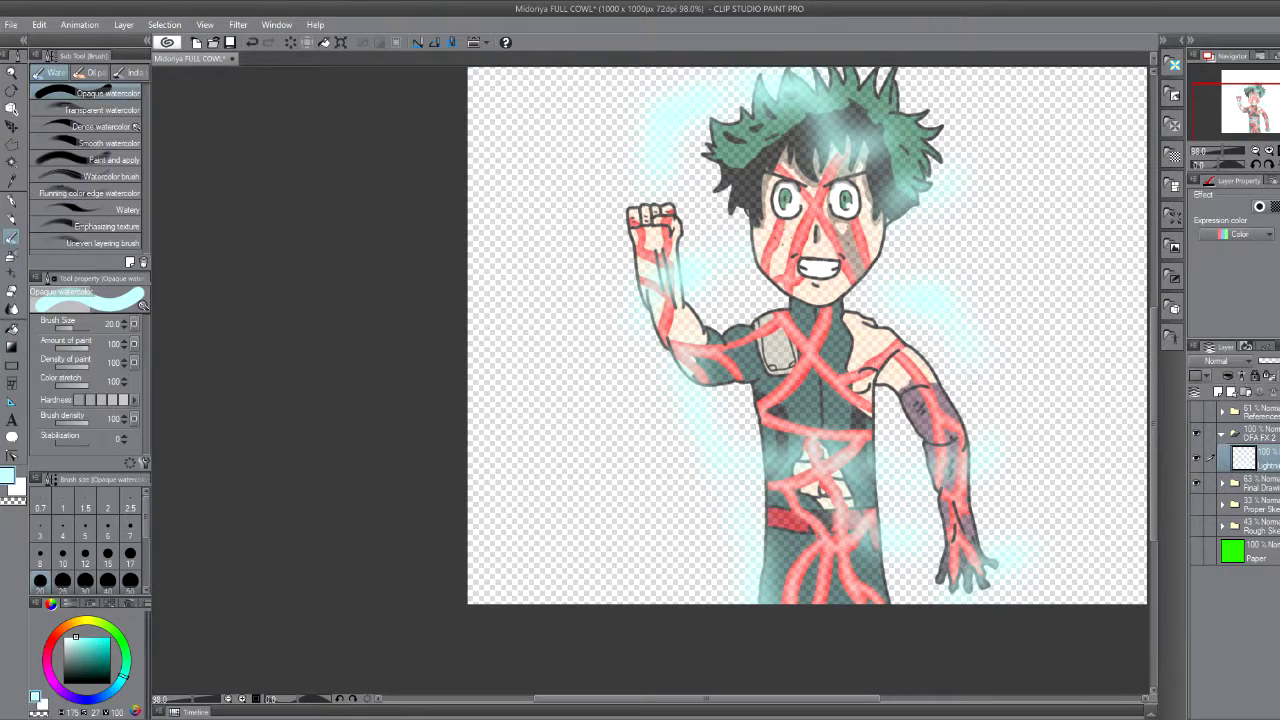
pyautogui.click(1246, 393)
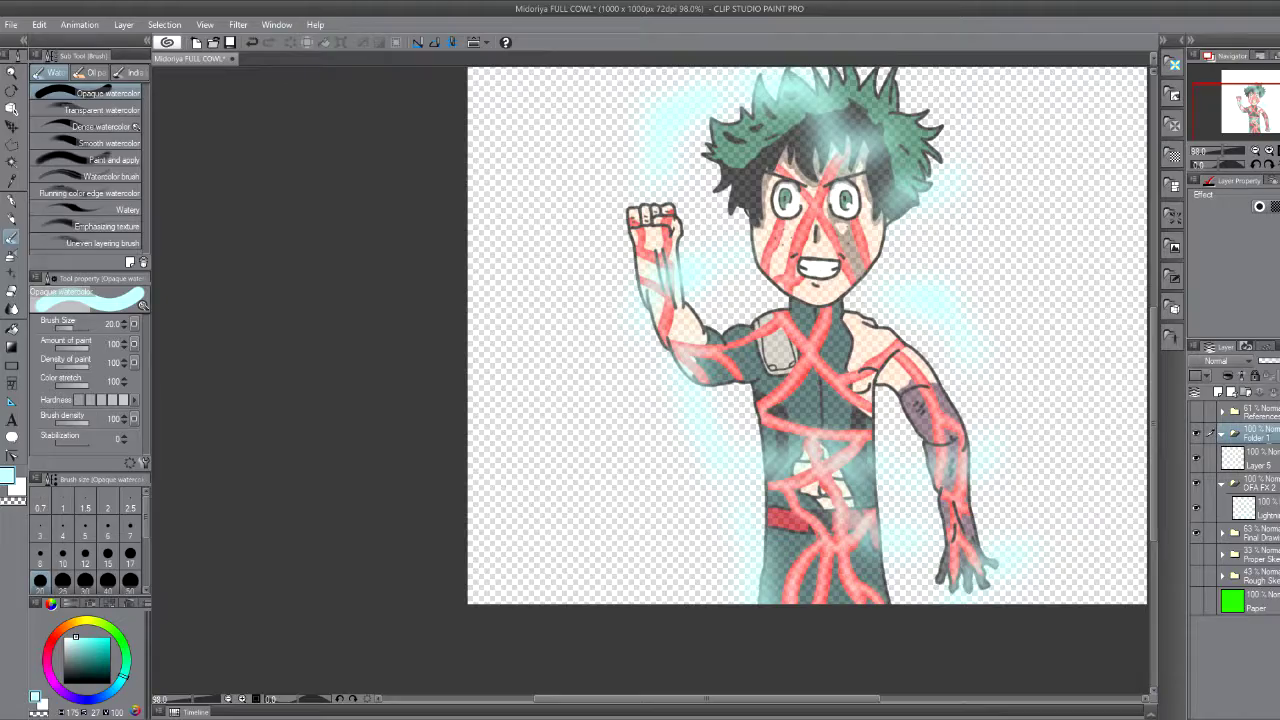
pyautogui.write('MORE OFA')
pyautogui.click(1245, 459)
# - Paint white glow strokes and dabs on and around the raised fist
pyautogui.scroll(4, 659, 218)
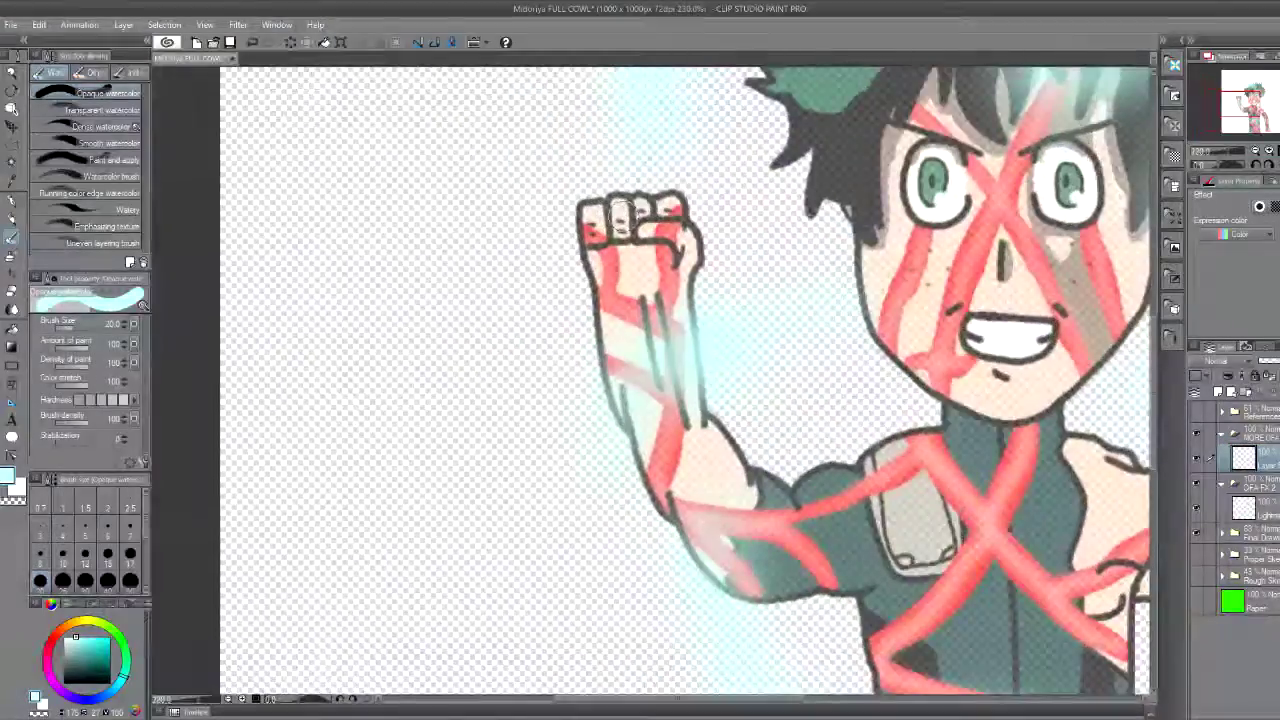
pyautogui.scroll(2, 650, 300)
pyautogui.press('x')
pyautogui.moveTo(615, 255); pyautogui.dragTo(660, 330)
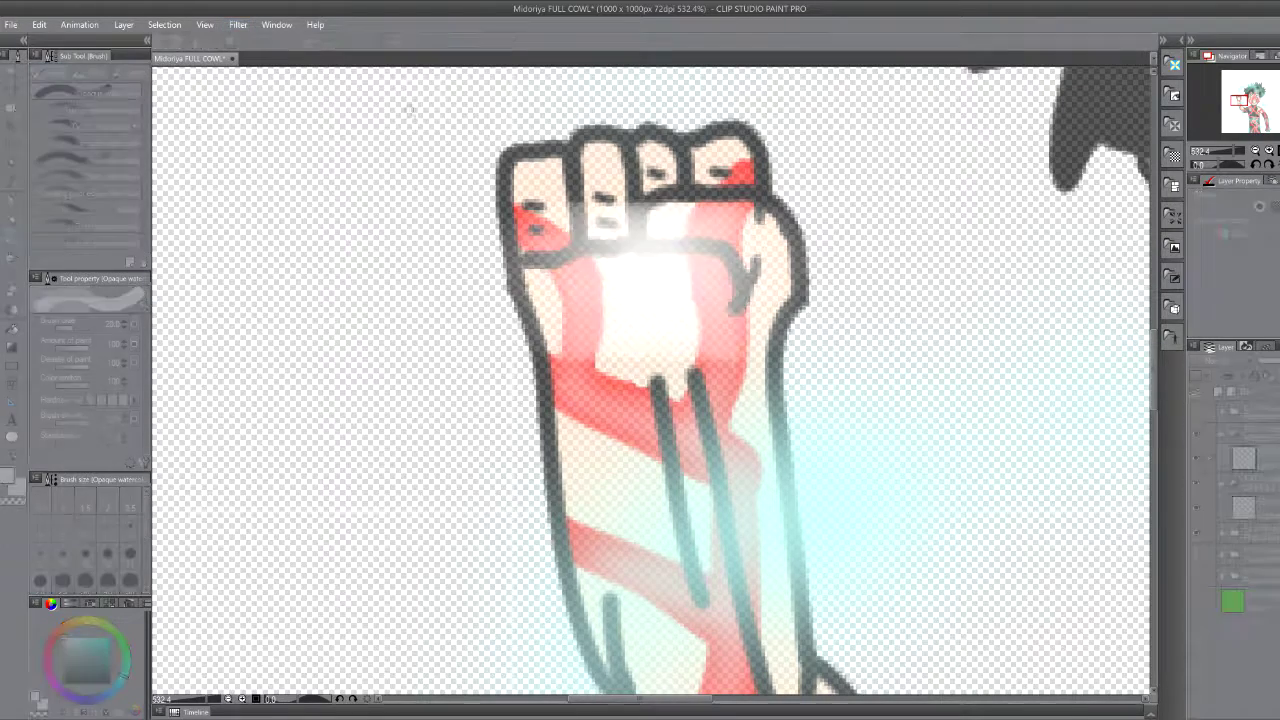
pyautogui.moveTo(445, 235); pyautogui.dragTo(445, 305)
pyautogui.click(478, 125)
pyautogui.click(560, 92)
pyautogui.click(660, 88)
pyautogui.click(800, 115)
pyautogui.click(848, 270)
pyautogui.click(490, 372)
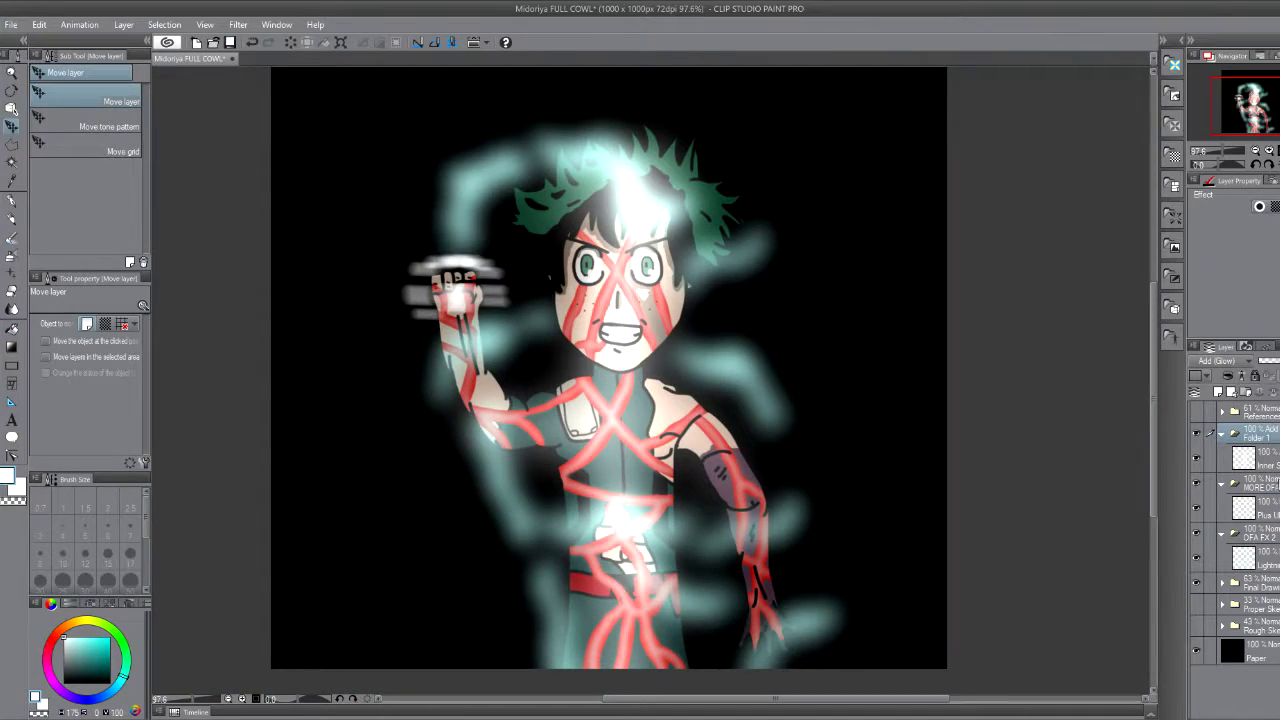
# - Set the OFA FX 2 and MORE OFA folders and their glow layers to Add (Glow) blending
pyautogui.click(1255, 532)
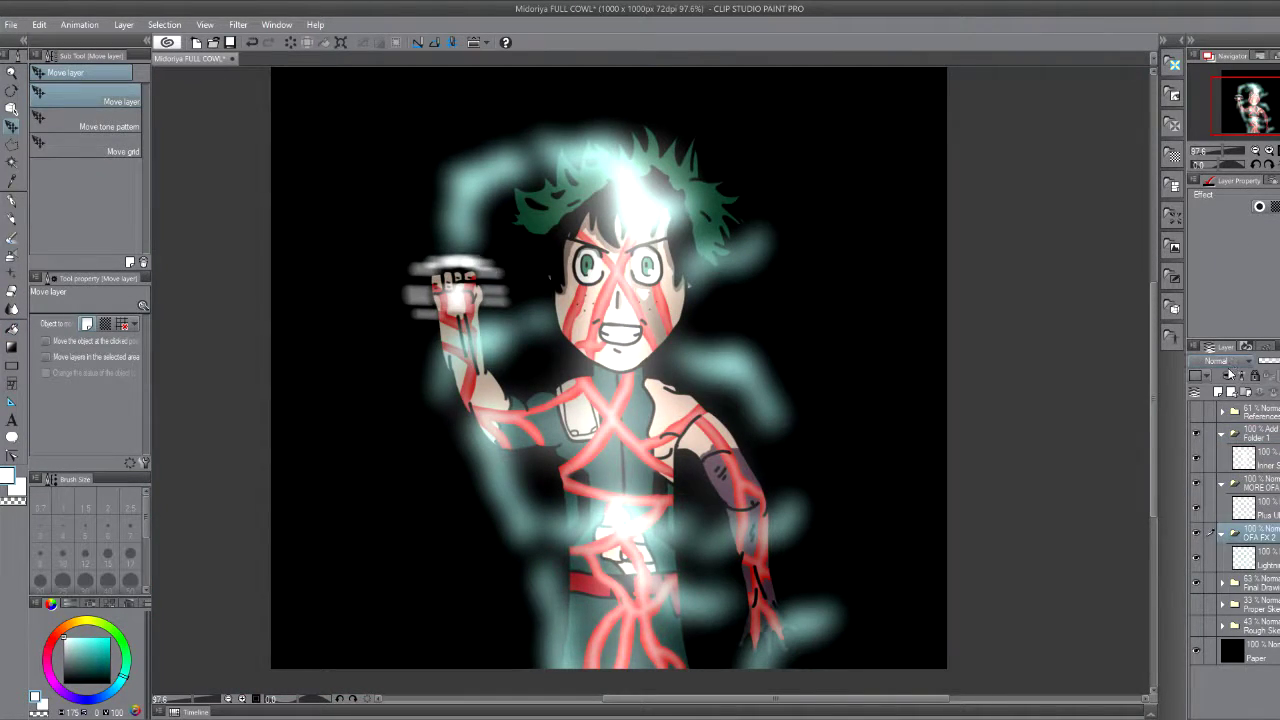
pyautogui.click(1250, 458)
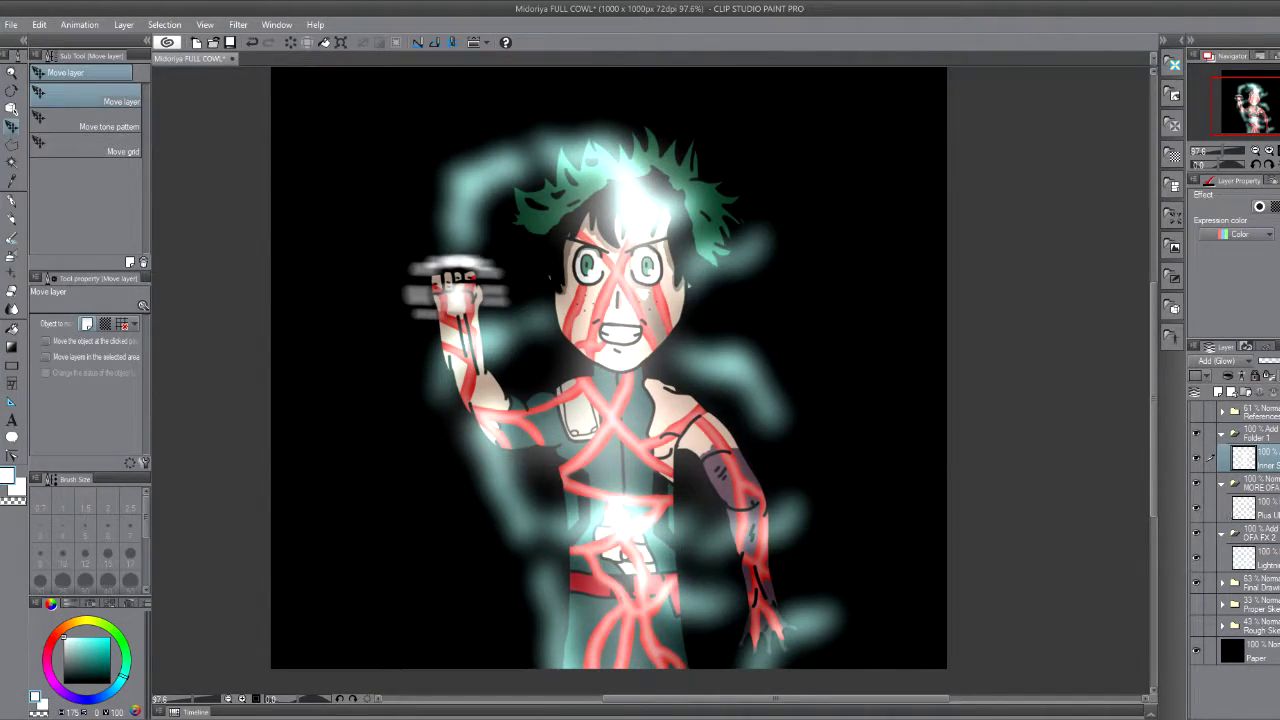
pyautogui.click(1255, 483)
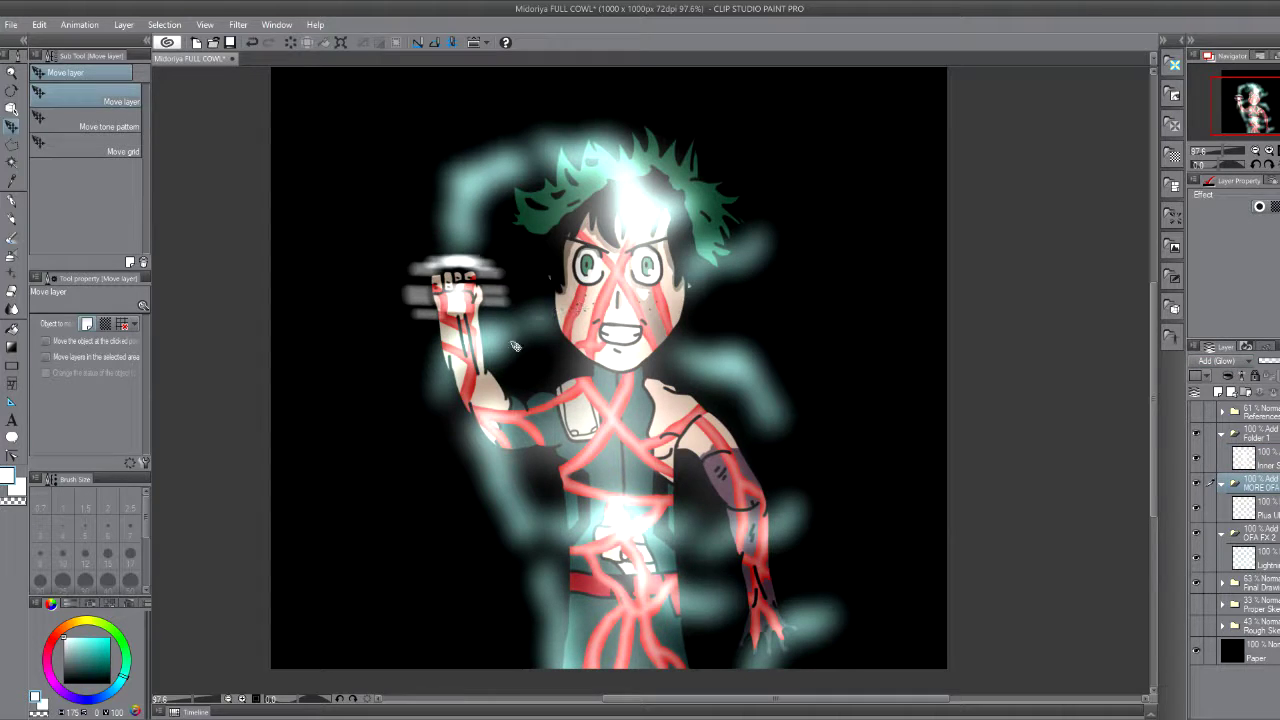
pyautogui.click(439, 294)
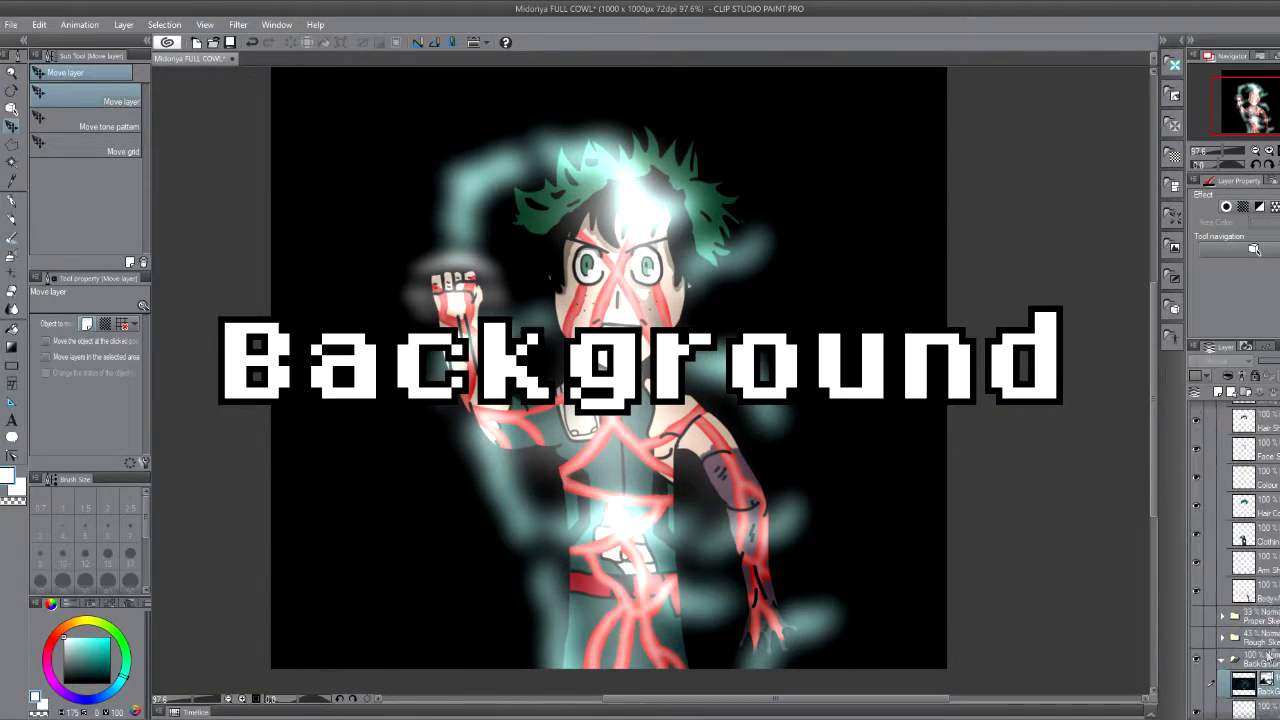
# - Make the Background layer visible to reveal the dark blue starry galaxy
pyautogui.click(1196, 681)
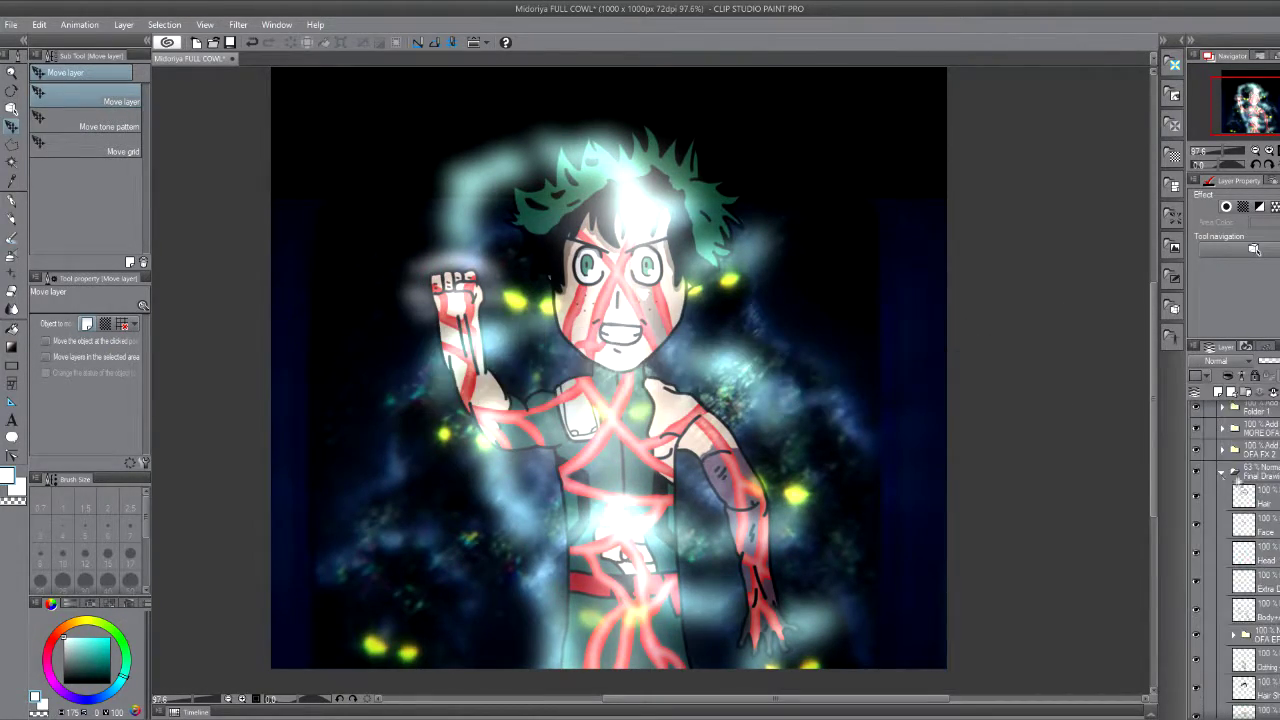